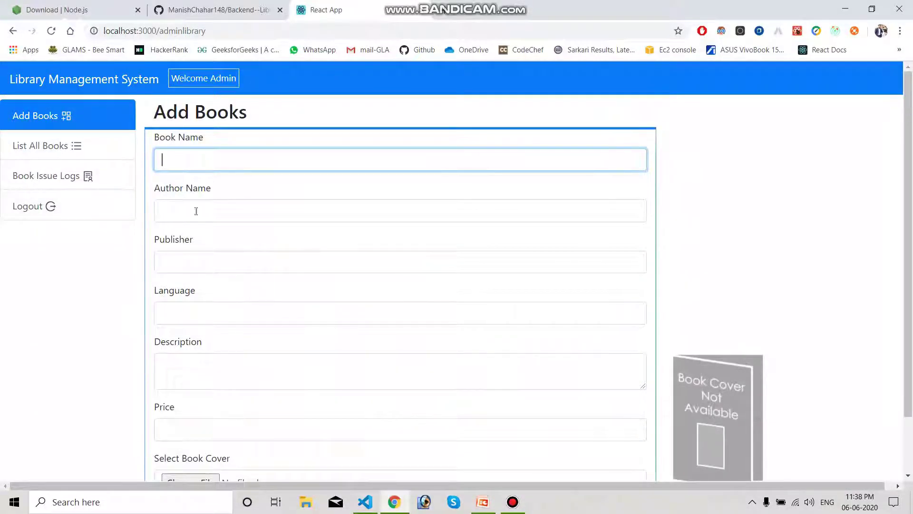
Step: Open a new blank browser tab beside the React App tab
{"action": "scroll", "coordinate": [206, 247], "scroll_direction": "down", "scroll_amount": 1}
{"action": "scroll", "coordinate": [206, 246], "scroll_direction": "up", "scroll_amount": 1}
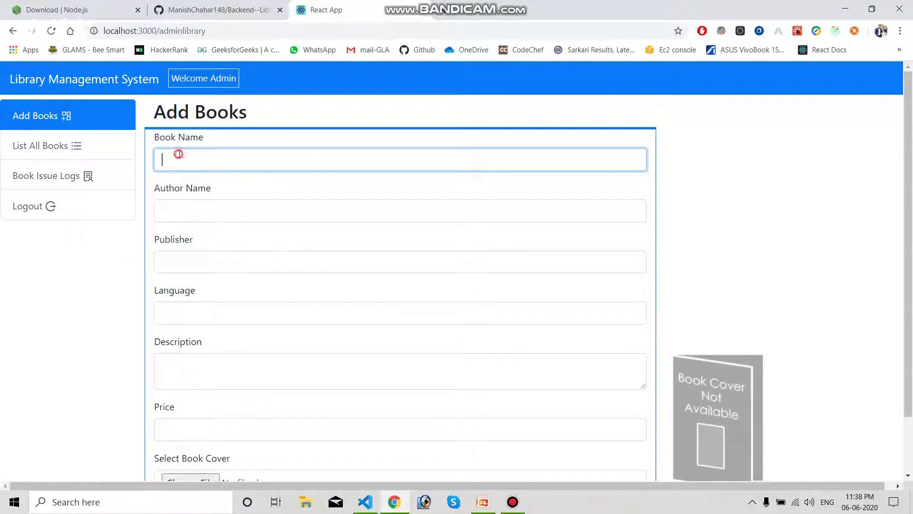
{"action": "left_click", "coordinate": [440, 10]}
Step: Search the web for 'amazon math book' and open Amazon.in's MATH BOOK results page
{"action": "left_click", "coordinate": [426, 32]}
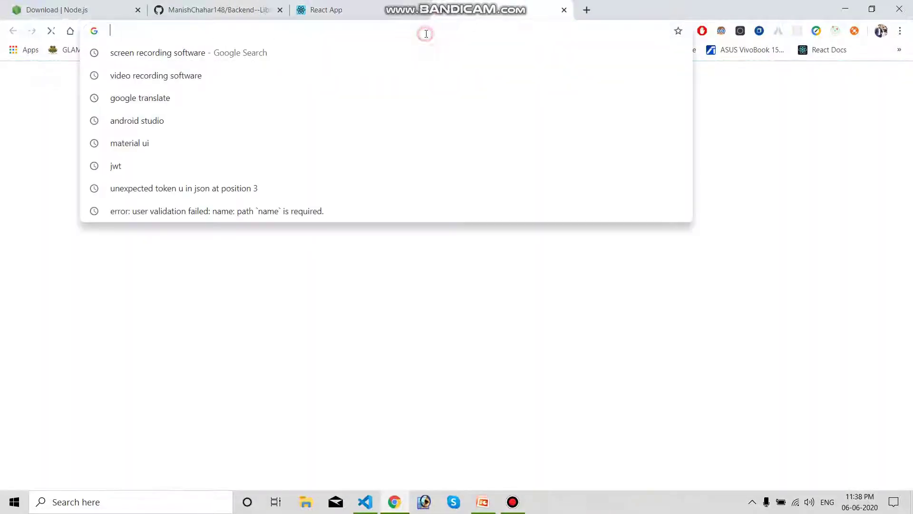
{"action": "type", "text": "amazon.com"}
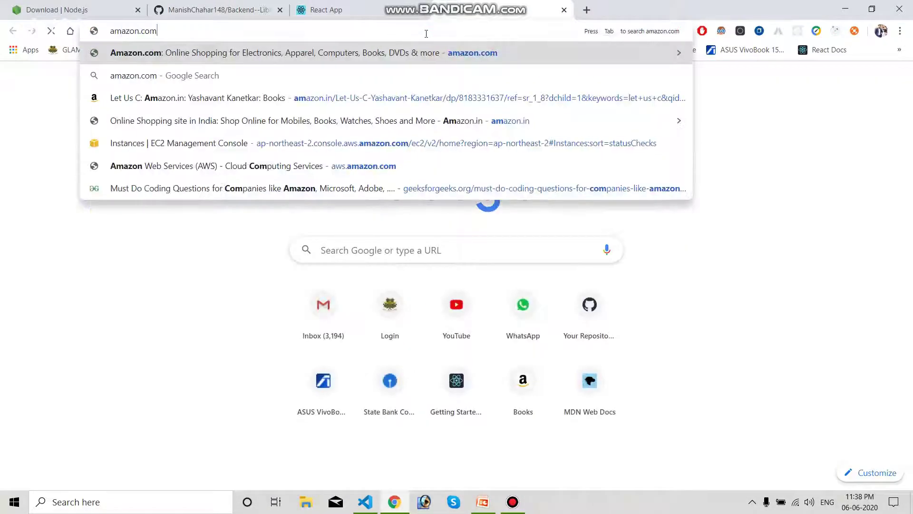
{"action": "key", "text": "BackSpace"}
{"action": "key", "text": "BackSpace"}
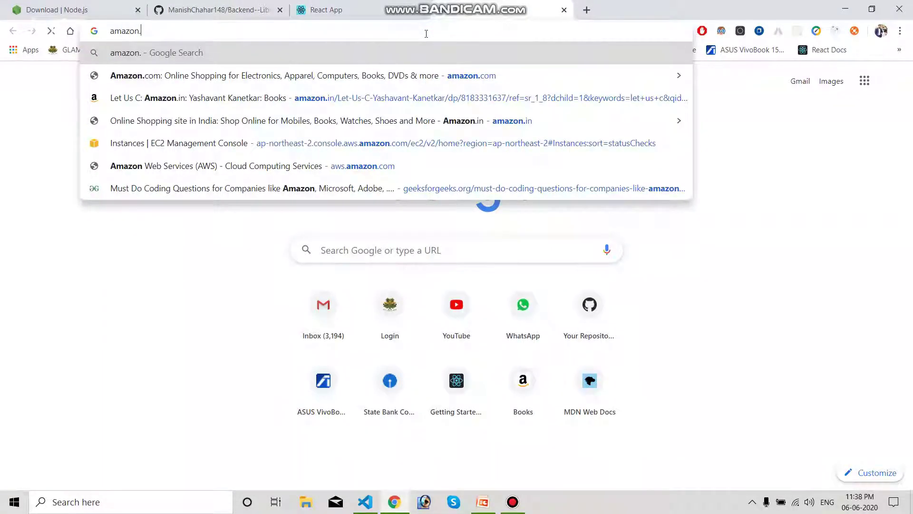
{"action": "key", "text": "BackSpace"}
{"action": "type", "text": "ca"}
{"action": "key", "text": "BackSpace"}
{"action": "key", "text": "BackSpace"}
{"action": "type", "text": "m"}
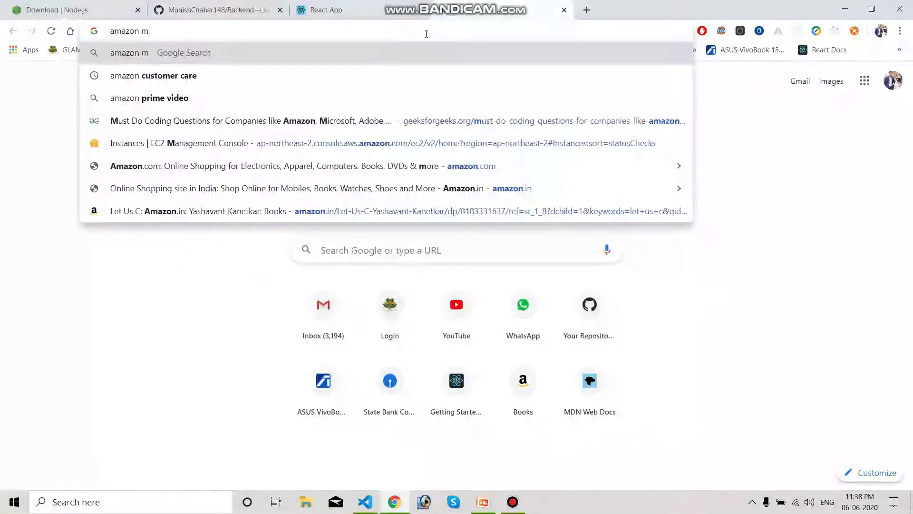
{"action": "type", "text": "ath book"}
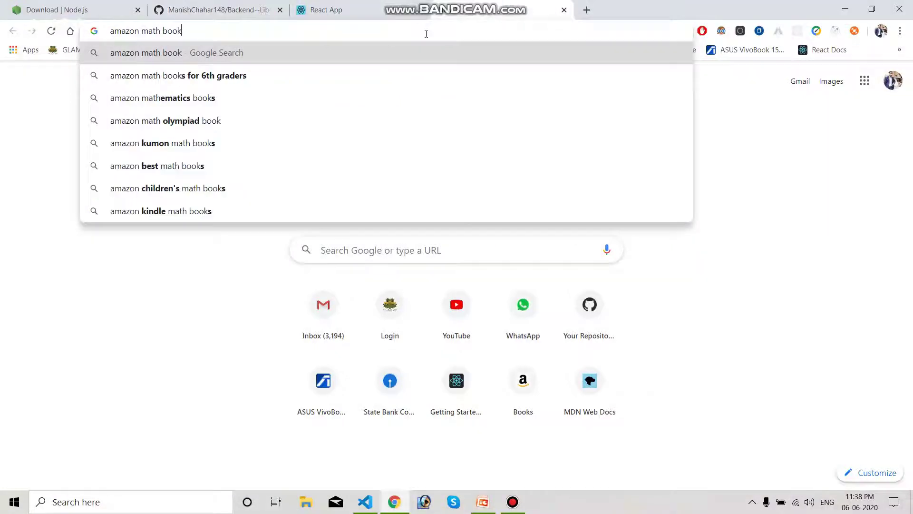
{"action": "key", "text": "Return"}
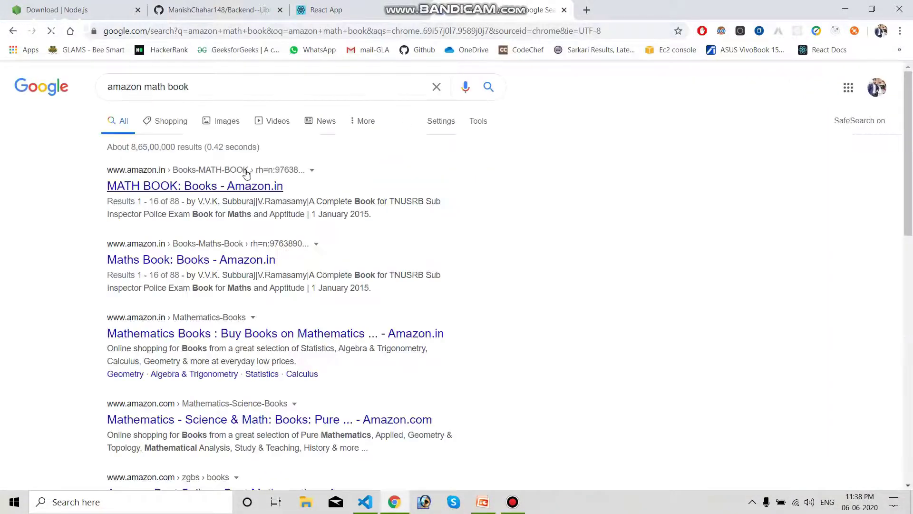
{"action": "left_click", "coordinate": [199, 191]}
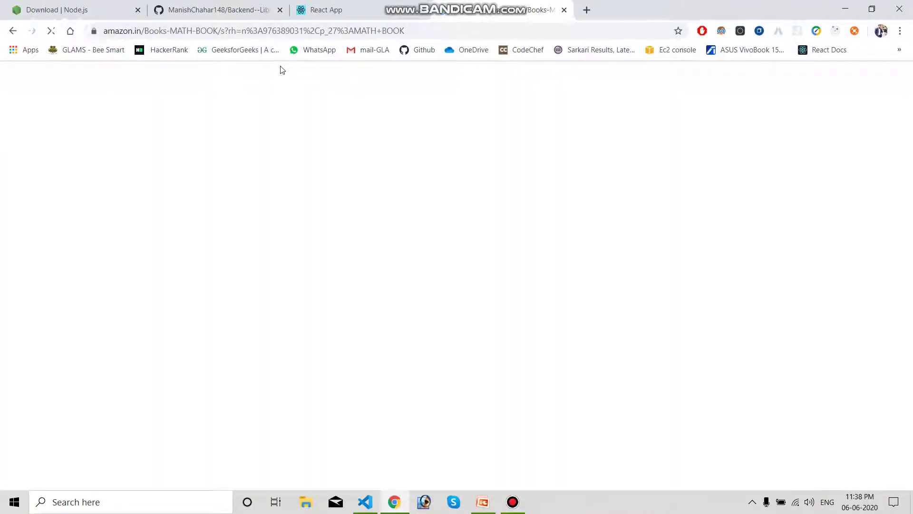
Step: Open the Jaypee Objective Mathematics product page and select its full title for copying
{"action": "scroll", "coordinate": [383, 137], "scroll_direction": "down", "scroll_amount": 1}
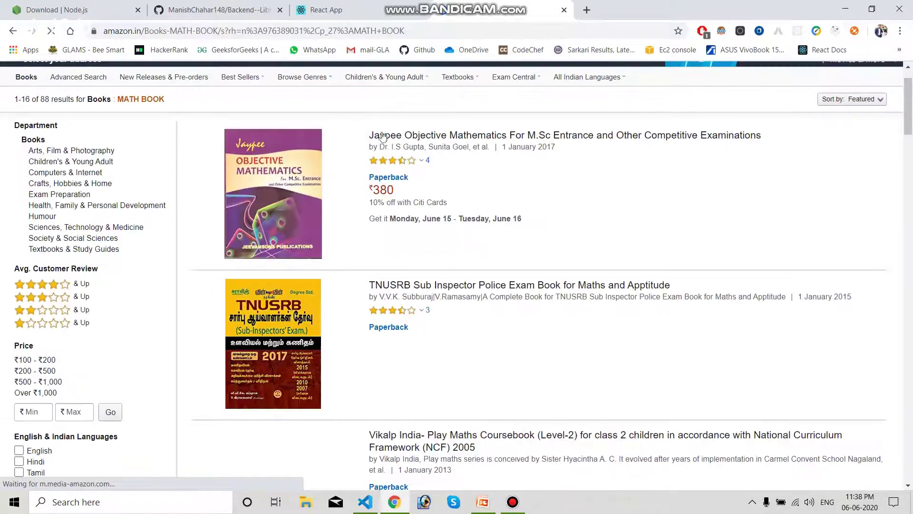
{"action": "left_click", "coordinate": [420, 136]}
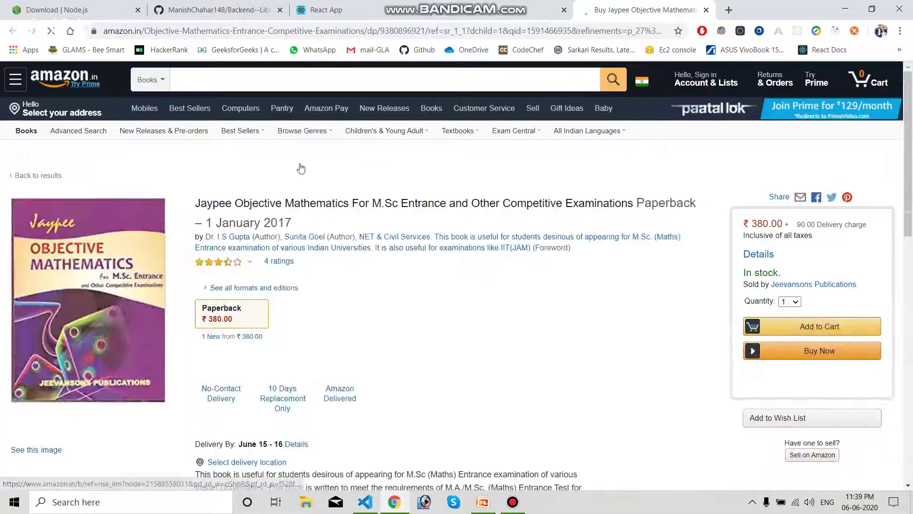
{"action": "left_click_drag", "start_coordinate": [194, 204], "coordinate": [713, 210]}
{"action": "key", "text": "ctrl+c"}
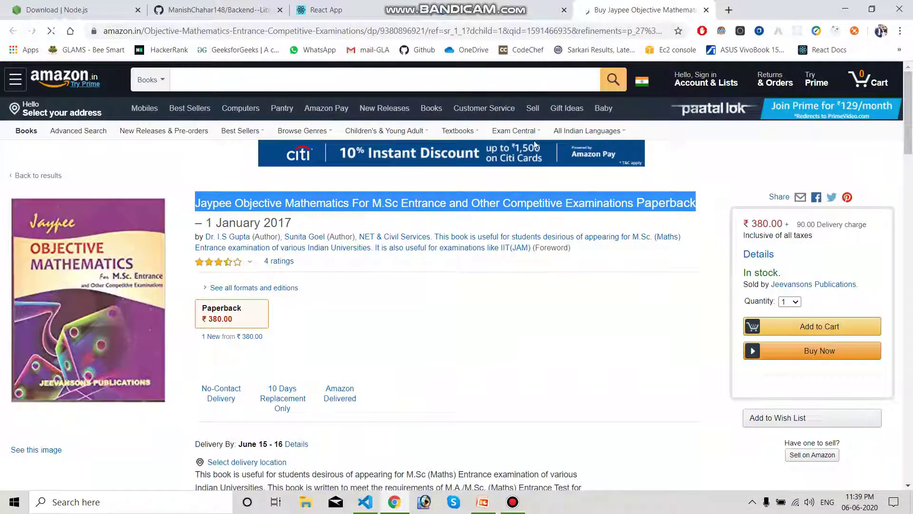
{"action": "left_click", "coordinate": [312, 11]}
Step: Paste the copied Jaypee title as the book name and Dr. I.S Gupta as author
{"action": "left_click", "coordinate": [220, 161]}
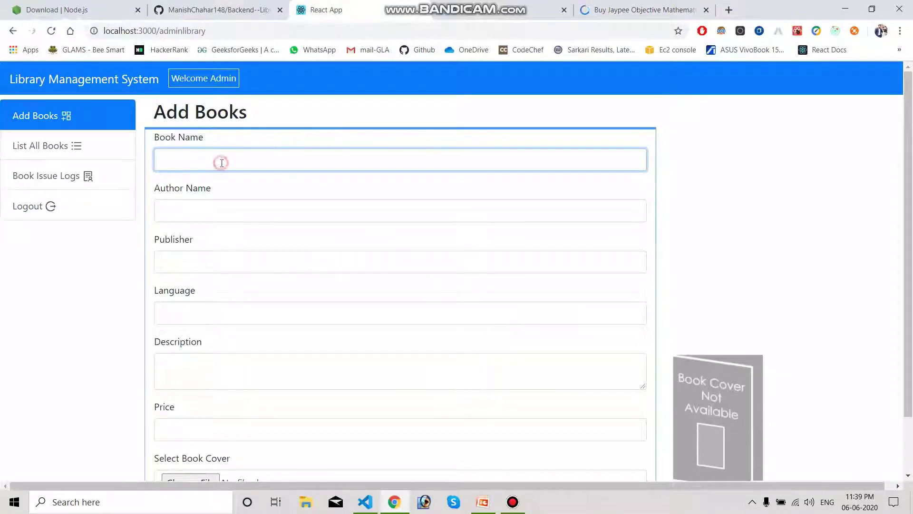
{"action": "key", "text": "ctrl+v"}
{"action": "left_click", "coordinate": [201, 217]}
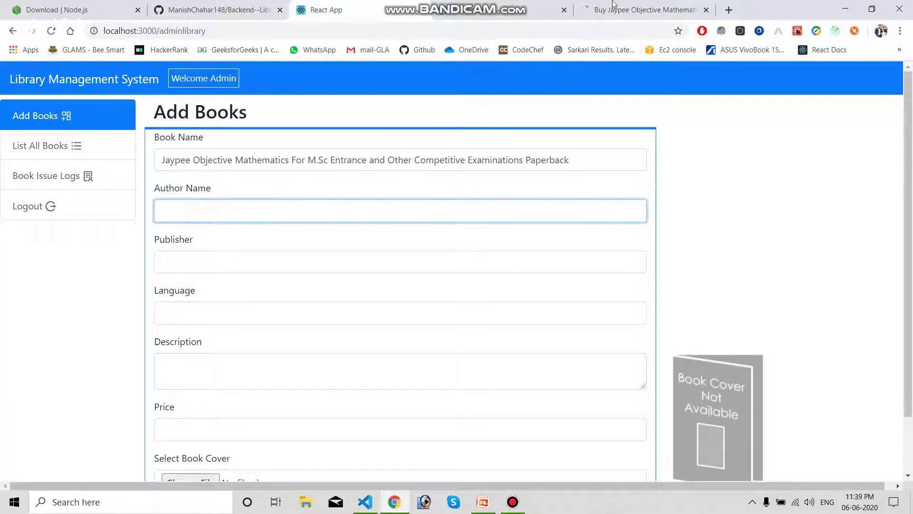
{"action": "left_click", "coordinate": [642, 9]}
{"action": "scroll", "coordinate": [319, 269], "scroll_direction": "down", "scroll_amount": 2}
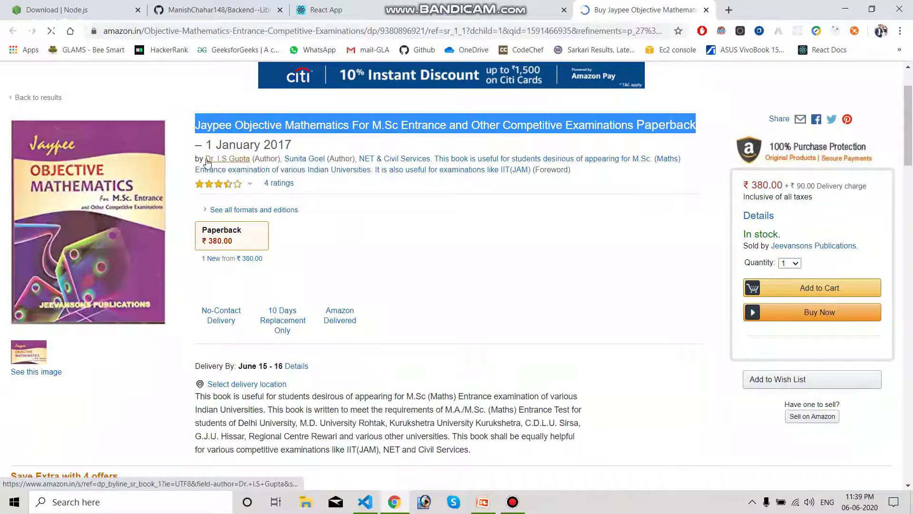
{"action": "left_click_drag", "start_coordinate": [203, 160], "coordinate": [250, 158]}
{"action": "key", "text": "ctrl+c"}
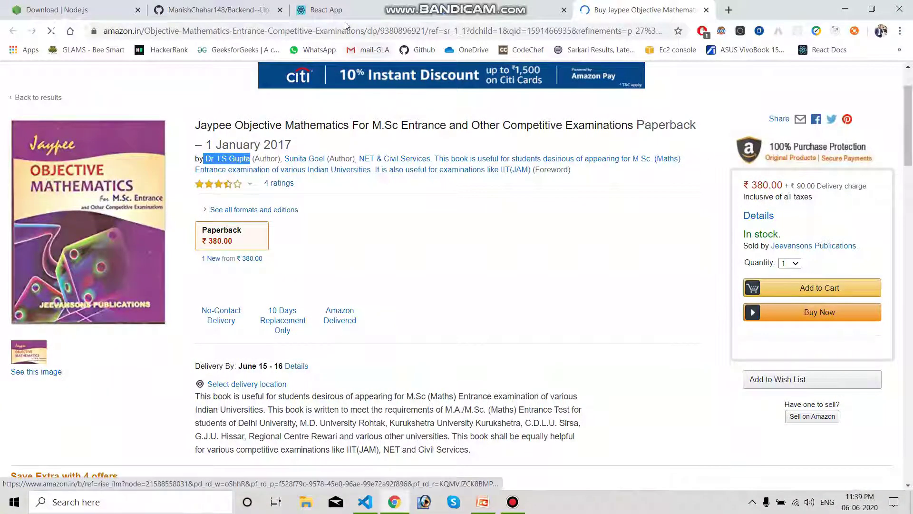
{"action": "left_click", "coordinate": [335, 12]}
{"action": "key", "text": "ctrl+v"}
Step: Paste the Jeevansons Publications publisher details and enter English as the language
{"action": "left_click", "coordinate": [198, 264]}
{"action": "left_click", "coordinate": [644, 10]}
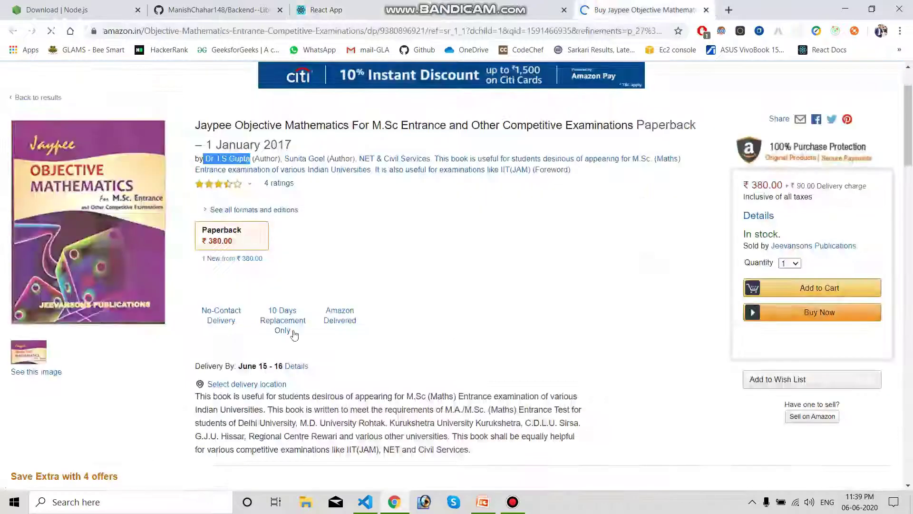
{"action": "scroll", "coordinate": [269, 370], "scroll_direction": "down", "scroll_amount": 15}
{"action": "scroll", "coordinate": [269, 374], "scroll_direction": "down", "scroll_amount": 7}
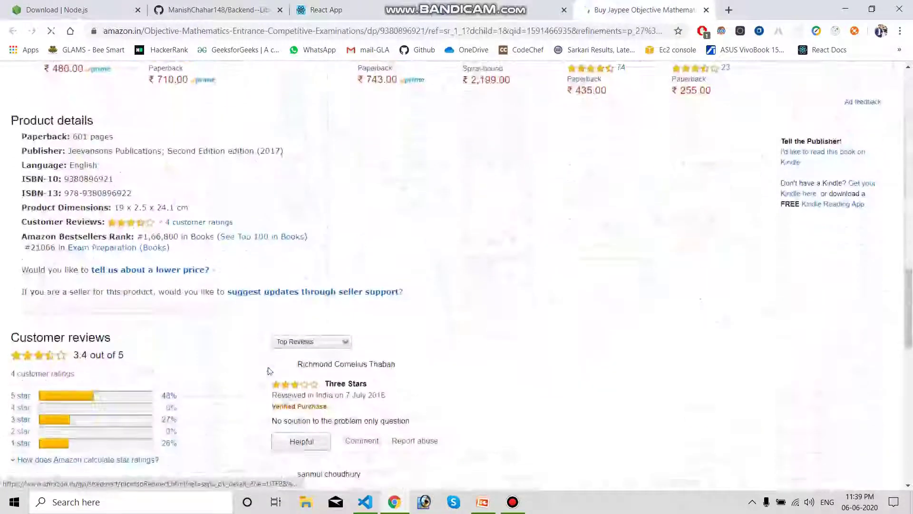
{"action": "left_click_drag", "start_coordinate": [67, 150], "coordinate": [300, 159]}
{"action": "key", "text": "ctrl+c"}
{"action": "left_click", "coordinate": [310, 14]}
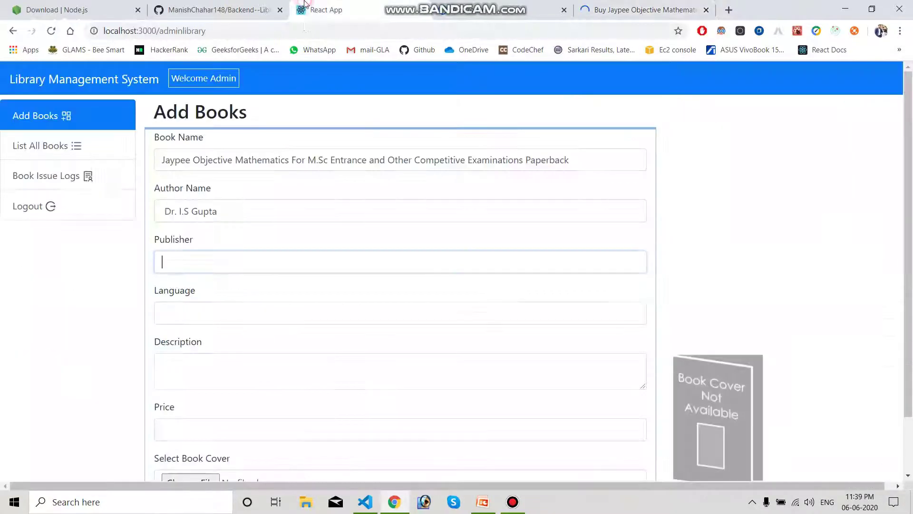
{"action": "key", "text": "ctrl+v"}
{"action": "left_click", "coordinate": [205, 312]}
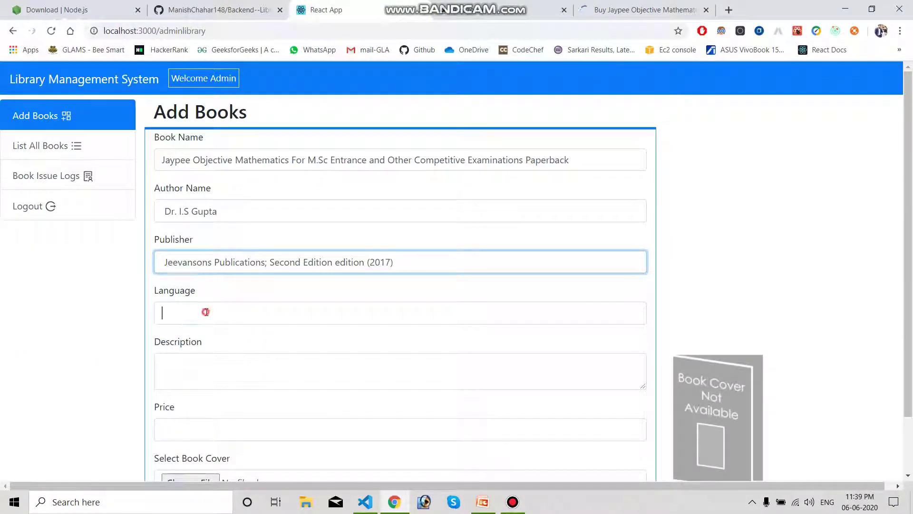
{"action": "type", "text": "English"}
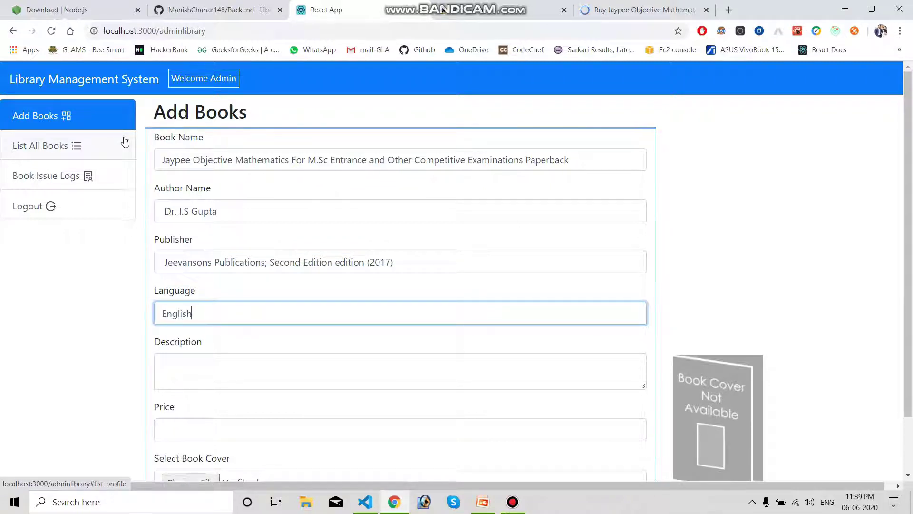
Step: Paste the Amazon description paragraph, set price 1250, and submit the book
{"action": "left_click", "coordinate": [578, 6]}
{"action": "scroll", "coordinate": [307, 232], "scroll_direction": "up", "scroll_amount": 10}
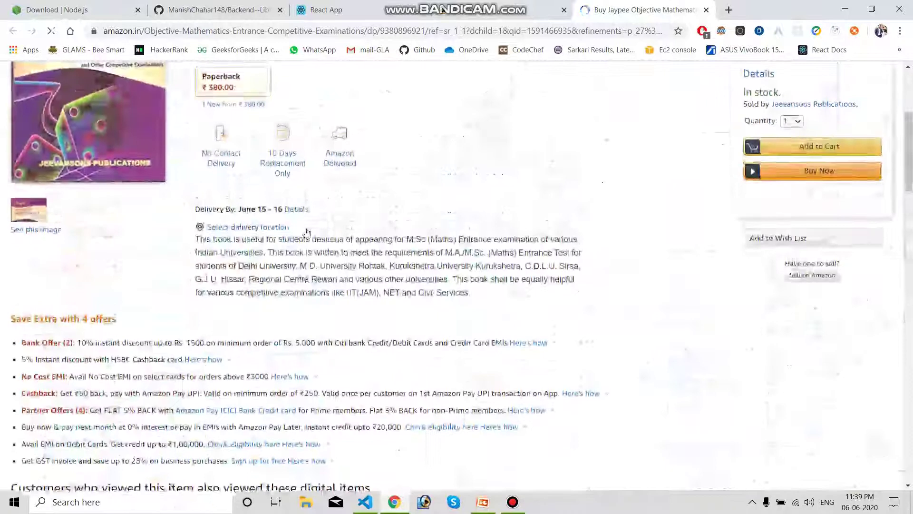
{"action": "left_click_drag", "start_coordinate": [195, 238], "coordinate": [483, 294]}
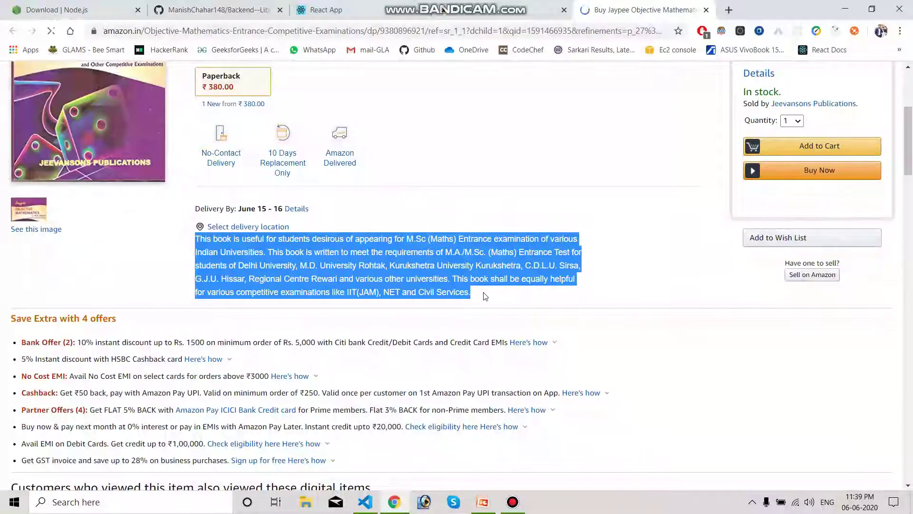
{"action": "left_click", "coordinate": [344, 16]}
{"action": "scroll", "coordinate": [258, 330], "scroll_direction": "down", "scroll_amount": 1}
{"action": "left_click", "coordinate": [223, 297]}
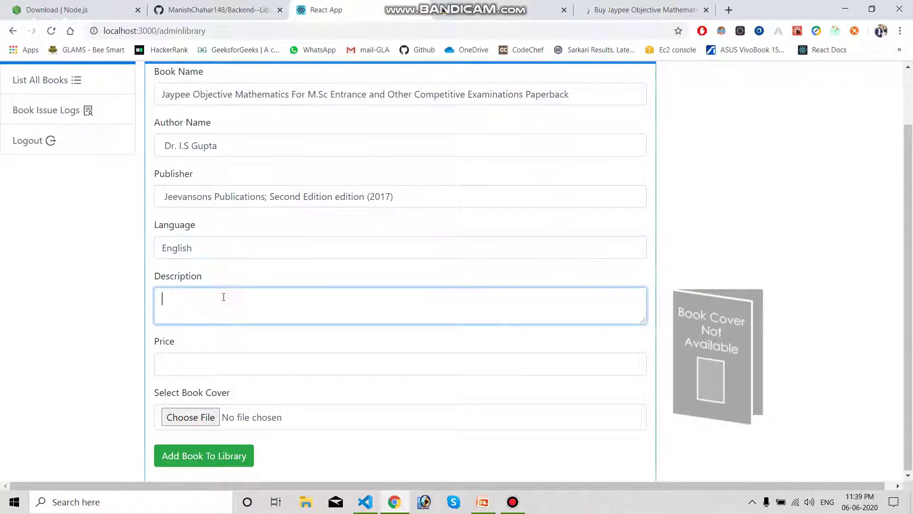
{"action": "key", "text": "ctrl+v"}
{"action": "left_click", "coordinate": [198, 354]}
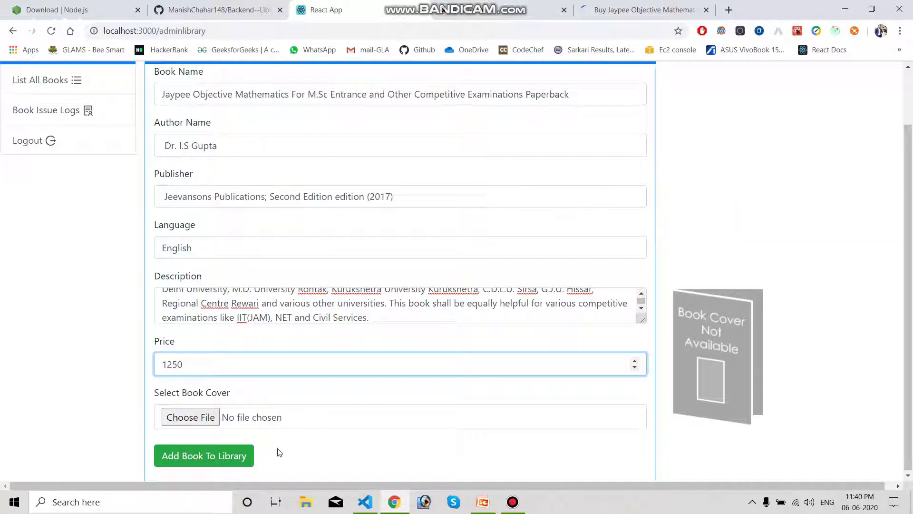
{"action": "left_click", "coordinate": [218, 455]}
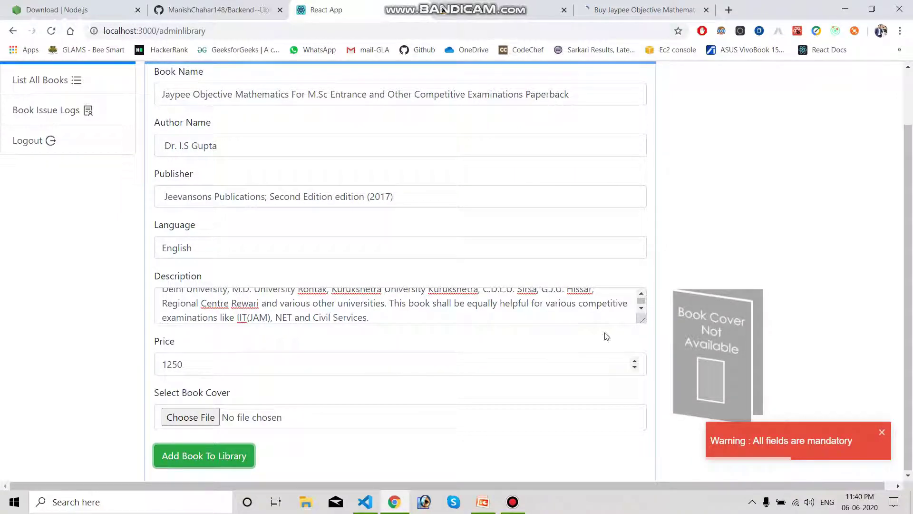
Step: Scroll up after the 'All fields are mandatory' warning about the missing cover file
{"action": "scroll", "coordinate": [551, 114], "scroll_direction": "up", "scroll_amount": 2}
Step: Save the Amazon book cover image as math.jpg in Pictures > Camera Roll
{"action": "left_click", "coordinate": [609, 9]}
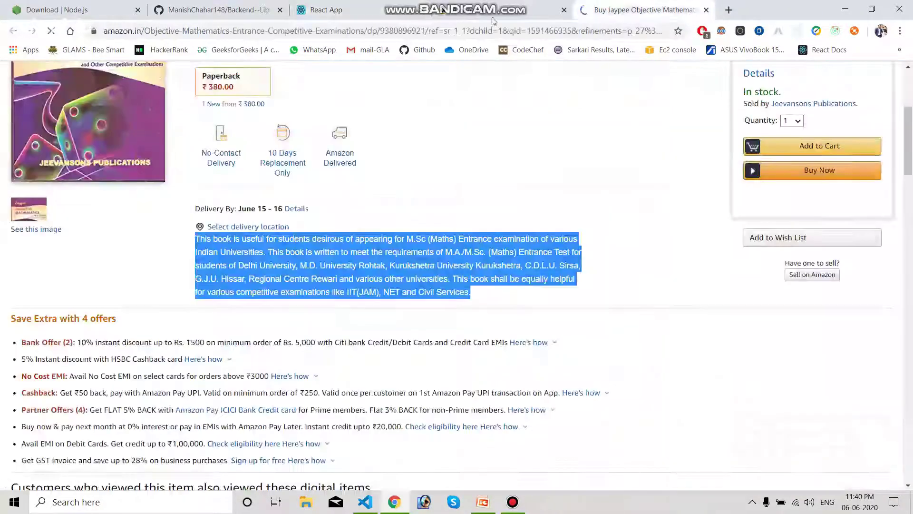
{"action": "scroll", "coordinate": [92, 193], "scroll_direction": "up", "scroll_amount": 5}
{"action": "right_click", "coordinate": [70, 285]}
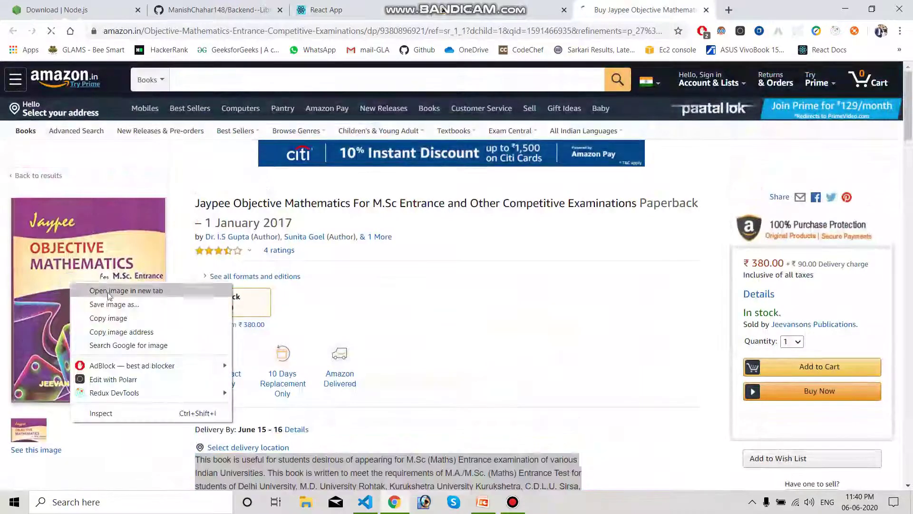
{"action": "left_click", "coordinate": [114, 304]}
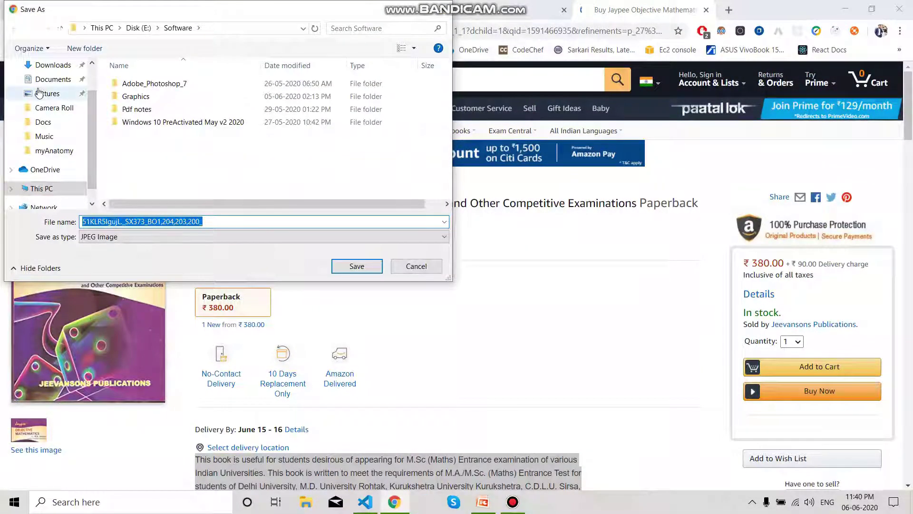
{"action": "left_click", "coordinate": [38, 94]}
{"action": "left_click", "coordinate": [140, 98]}
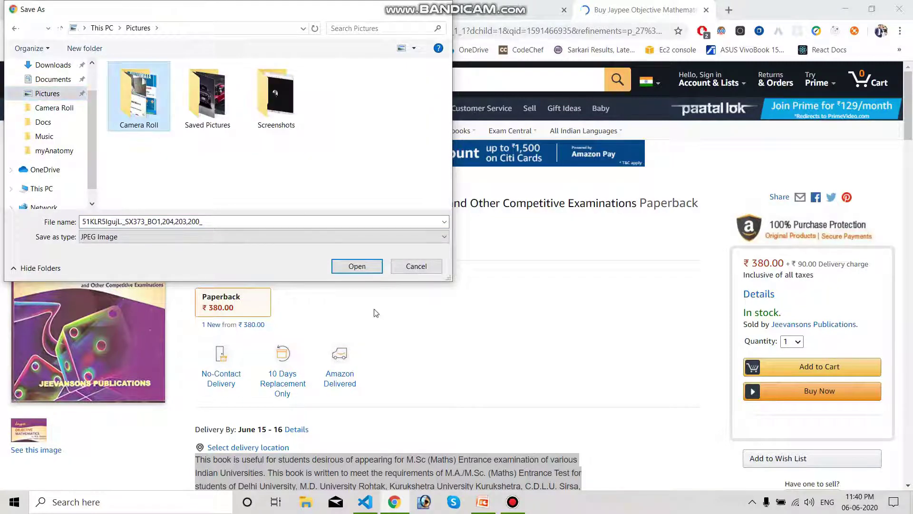
{"action": "left_click", "coordinate": [295, 222]}
{"action": "type", "text": "math"}
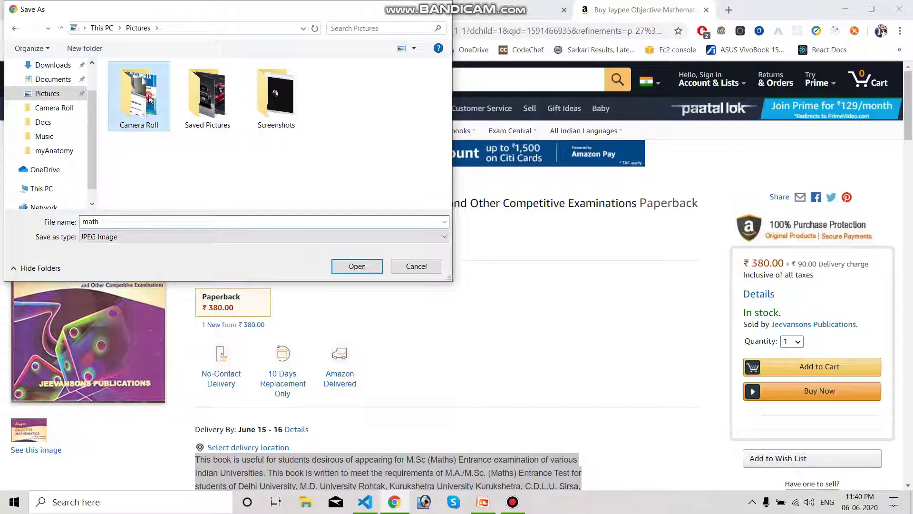
{"action": "double_click", "coordinate": [147, 98]}
{"action": "left_click", "coordinate": [351, 269]}
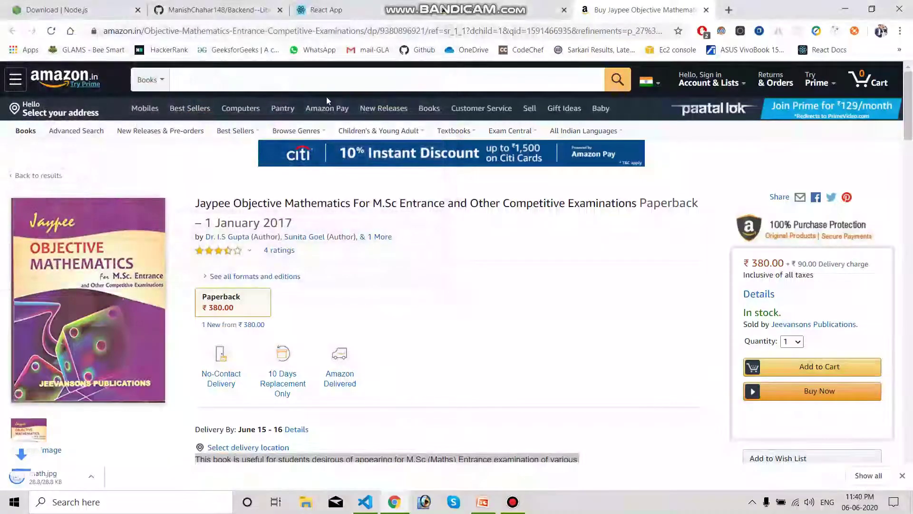
{"action": "left_click", "coordinate": [345, 10]}
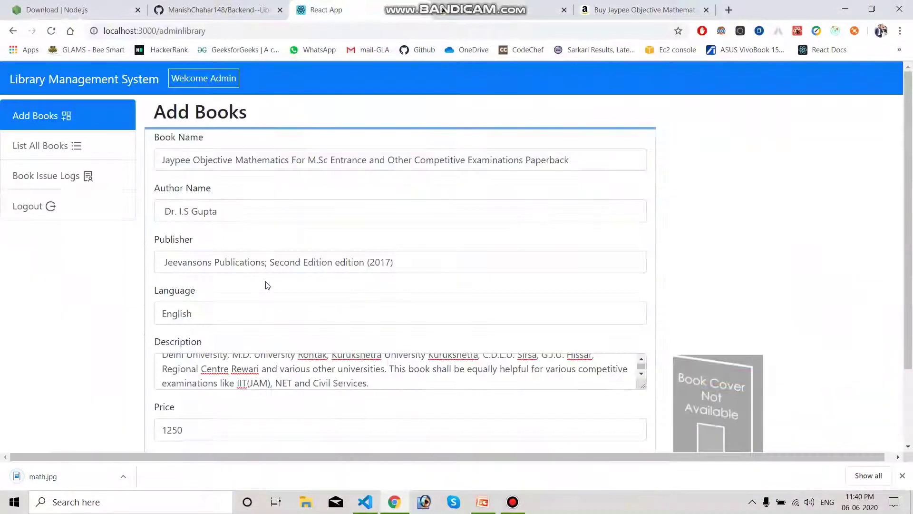
Step: Attach math.jpg from Camera Roll as the cover and add the Jaypee book to the library
{"action": "scroll", "coordinate": [230, 335], "scroll_direction": "down", "scroll_amount": 2}
{"action": "left_click", "coordinate": [194, 387]}
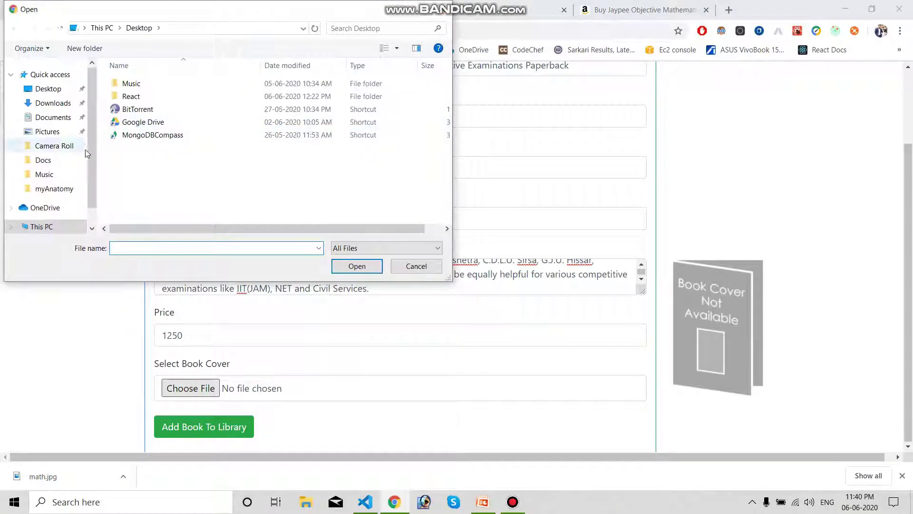
{"action": "left_click", "coordinate": [47, 131]}
{"action": "double_click", "coordinate": [138, 92]}
{"action": "left_click", "coordinate": [411, 93]}
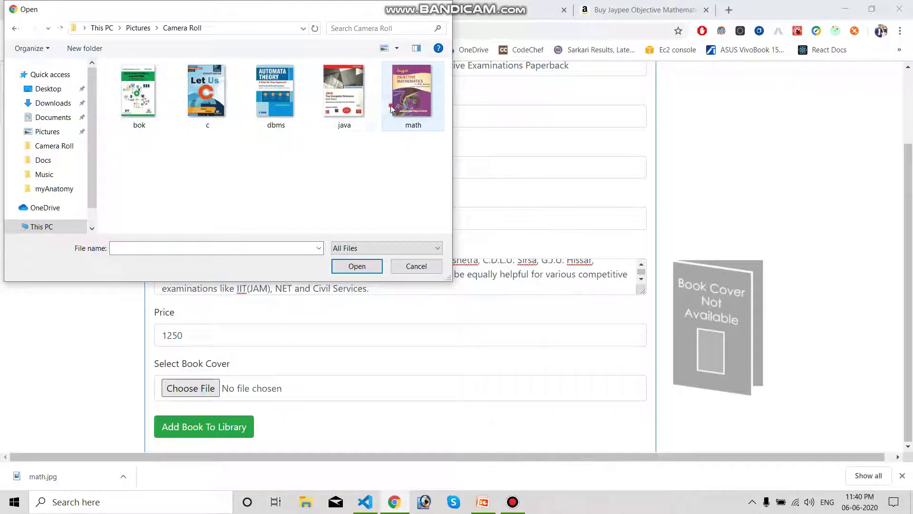
{"action": "left_click", "coordinate": [356, 267]}
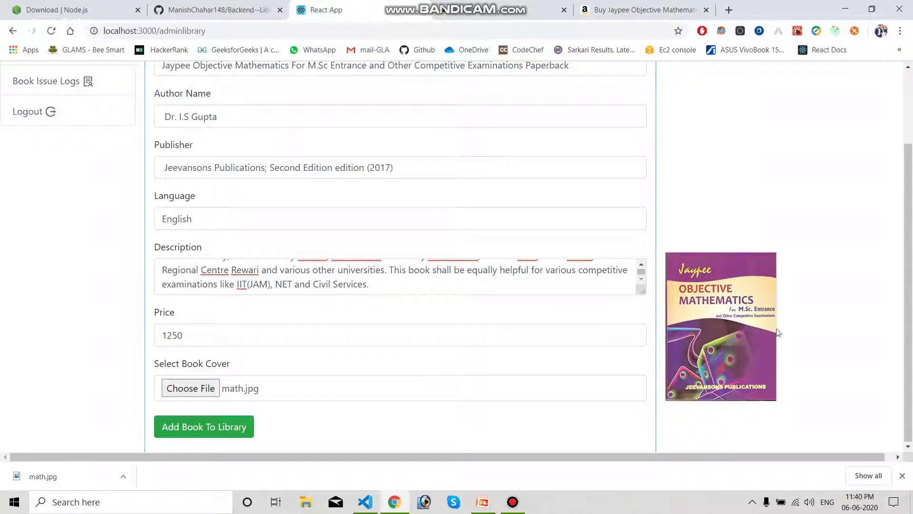
{"action": "left_click", "coordinate": [193, 430]}
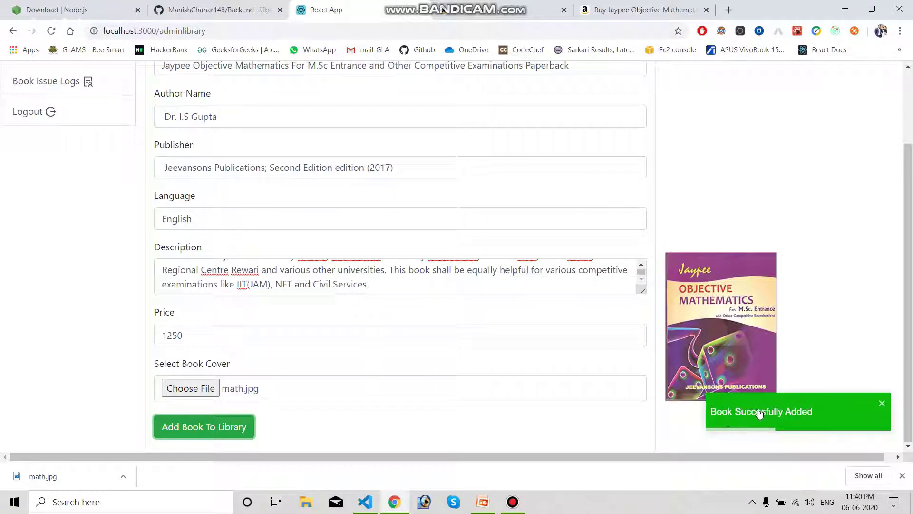
Step: Show the Available Books list, with the new Jaypee mathematics book first
{"action": "scroll", "coordinate": [334, 246], "scroll_direction": "up", "scroll_amount": 2}
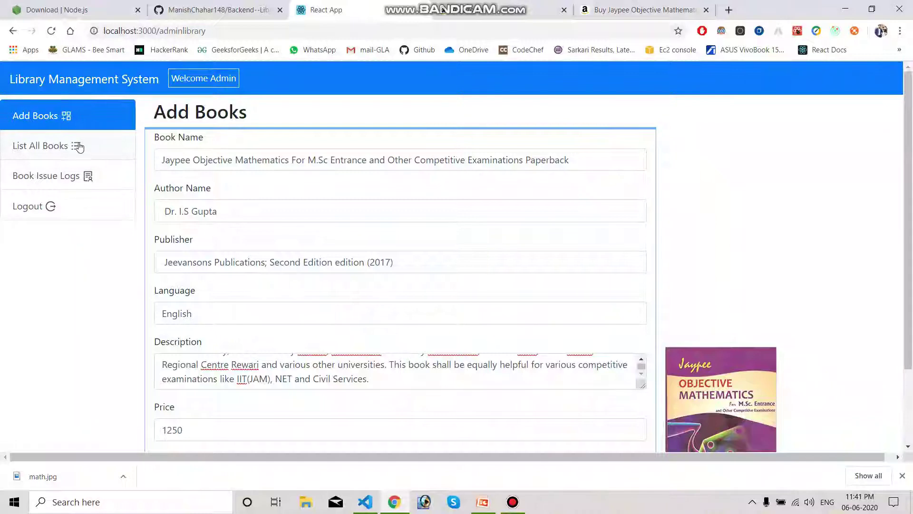
{"action": "left_click", "coordinate": [54, 149]}
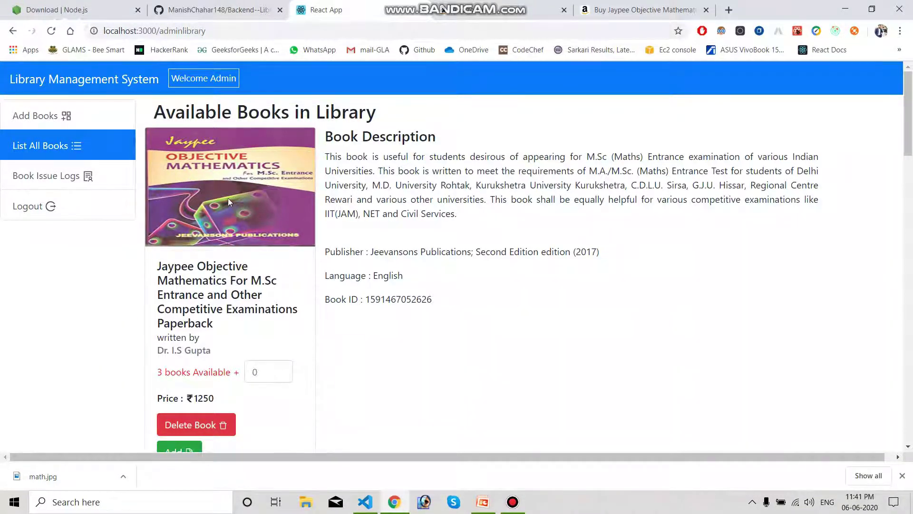
{"action": "scroll", "coordinate": [357, 223], "scroll_direction": "down", "scroll_amount": 1}
{"action": "scroll", "coordinate": [333, 205], "scroll_direction": "up", "scroll_amount": 1}
{"action": "left_click_drag", "start_coordinate": [171, 111], "coordinate": [367, 109]}
{"action": "left_click", "coordinate": [384, 195]}
{"action": "left_click_drag", "start_coordinate": [340, 166], "coordinate": [484, 215]}
{"action": "left_click", "coordinate": [334, 159]}
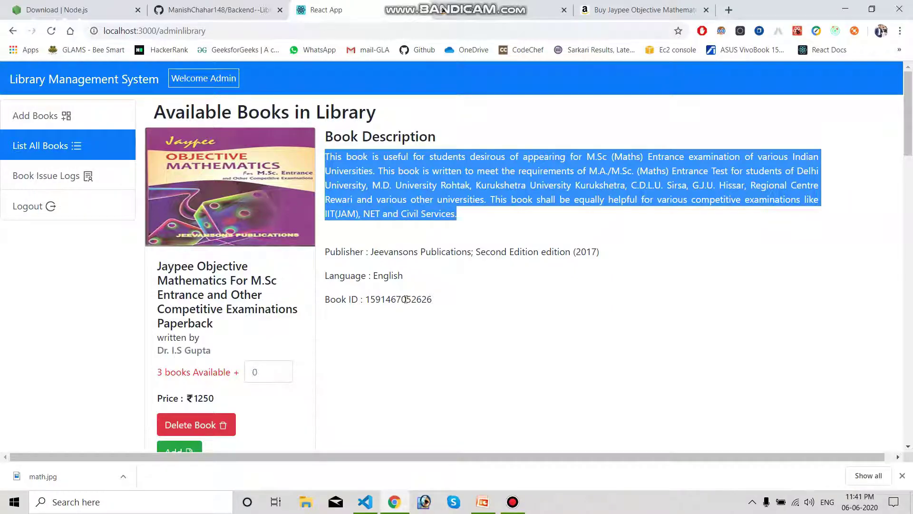
{"action": "scroll", "coordinate": [404, 298], "scroll_direction": "down", "scroll_amount": 1}
{"action": "left_click_drag", "start_coordinate": [331, 213], "coordinate": [402, 240]}
{"action": "double_click", "coordinate": [345, 241]}
{"action": "double_click", "coordinate": [381, 239]}
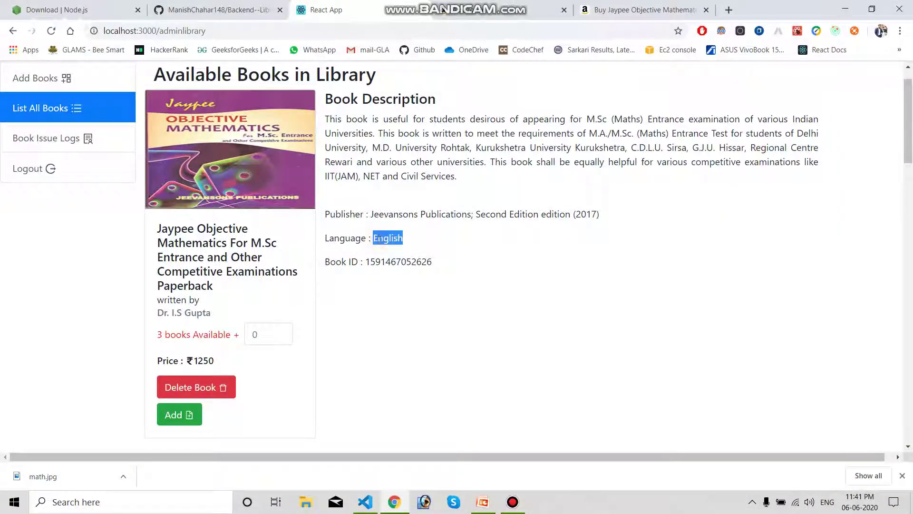
{"action": "double_click", "coordinate": [348, 261]}
{"action": "left_click_drag", "start_coordinate": [348, 261], "coordinate": [433, 254]}
{"action": "left_click", "coordinate": [372, 262]}
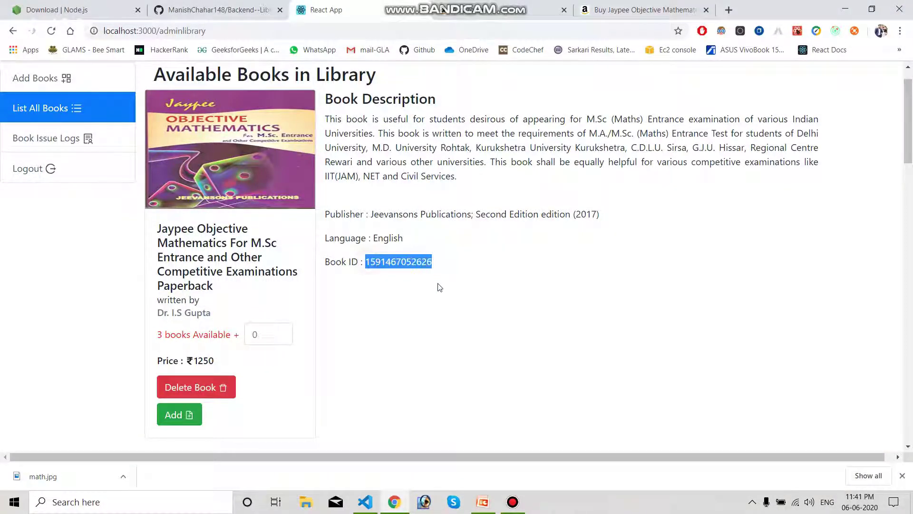
{"action": "scroll", "coordinate": [437, 285], "scroll_direction": "down", "scroll_amount": 3}
{"action": "scroll", "coordinate": [439, 287], "scroll_direction": "up", "scroll_amount": 2}
{"action": "scroll", "coordinate": [440, 287], "scroll_direction": "up", "scroll_amount": 1}
{"action": "left_click_drag", "start_coordinate": [162, 232], "coordinate": [268, 307]}
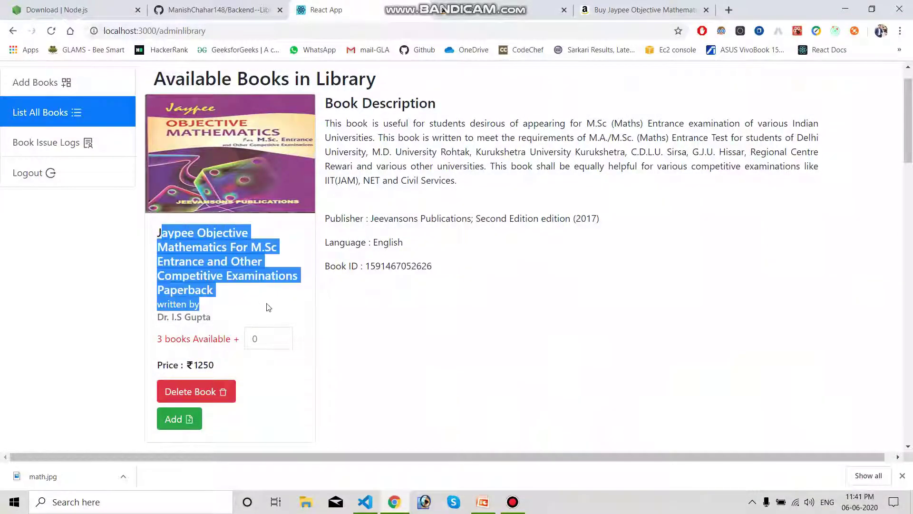
{"action": "left_click", "coordinate": [180, 245]}
{"action": "left_click_drag", "start_coordinate": [159, 233], "coordinate": [208, 281]}
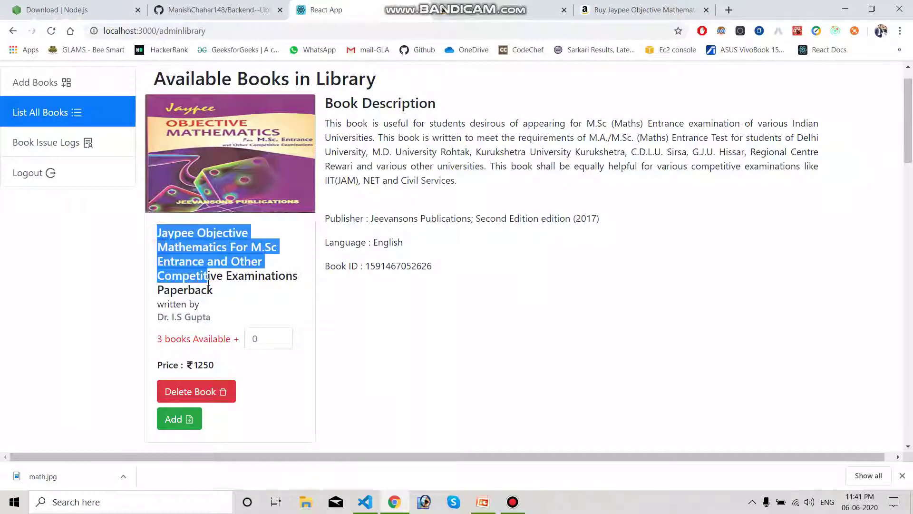
{"action": "left_click", "coordinate": [157, 317]}
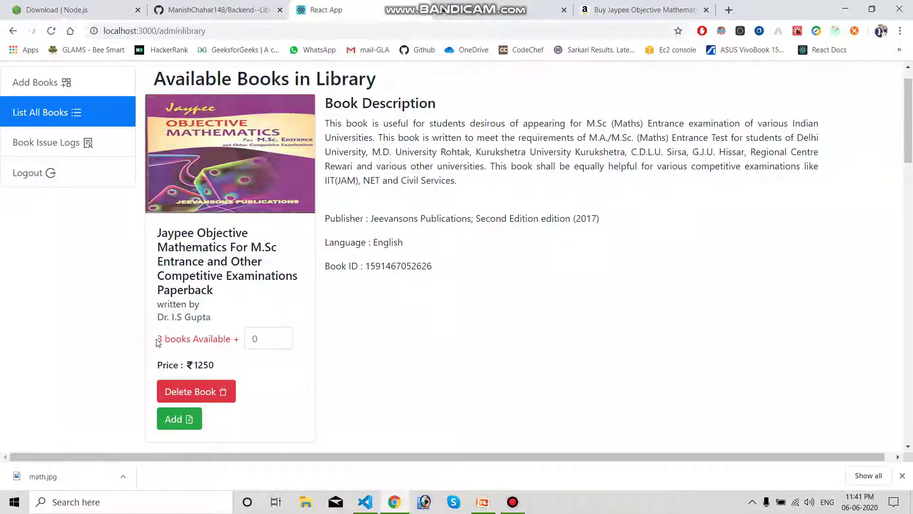
{"action": "left_click_drag", "start_coordinate": [159, 340], "coordinate": [192, 339]}
{"action": "double_click", "coordinate": [171, 339]}
{"action": "scroll", "coordinate": [200, 358], "scroll_direction": "down", "scroll_amount": 1}
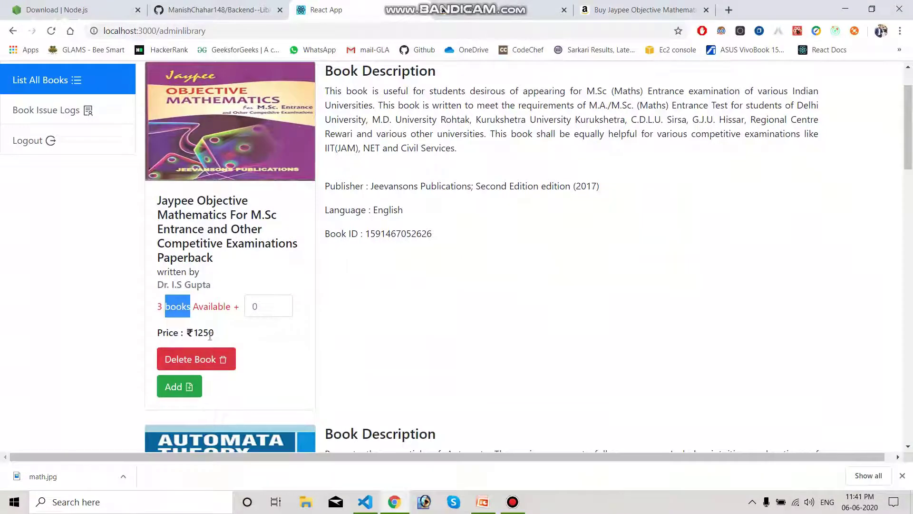
{"action": "double_click", "coordinate": [208, 333]}
{"action": "scroll", "coordinate": [294, 338], "scroll_direction": "down", "scroll_amount": 2}
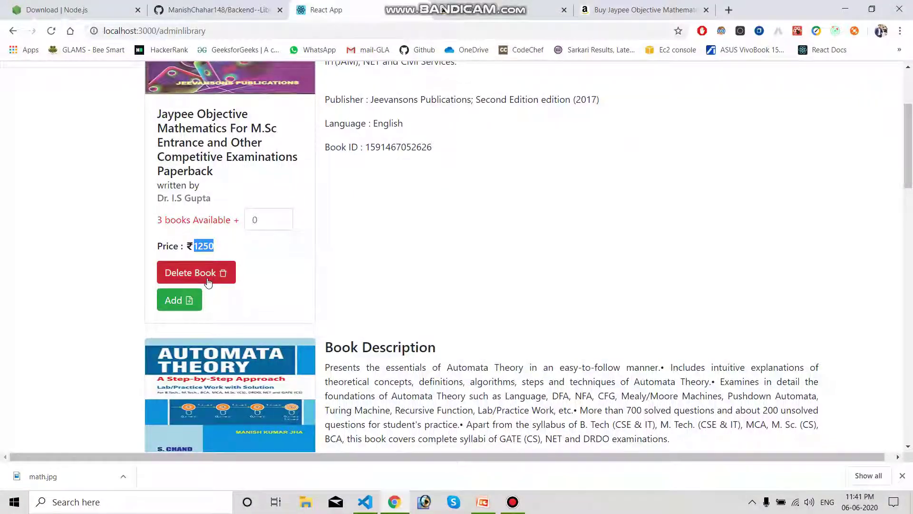
{"action": "scroll", "coordinate": [246, 276], "scroll_direction": "up", "scroll_amount": 2}
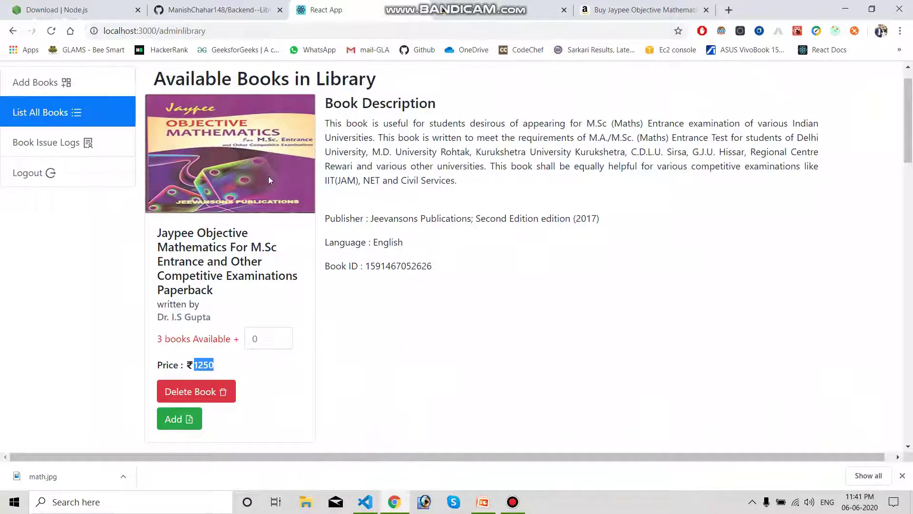
{"action": "scroll", "coordinate": [269, 177], "scroll_direction": "down", "scroll_amount": 3}
{"action": "scroll", "coordinate": [272, 282], "scroll_direction": "up", "scroll_amount": 2}
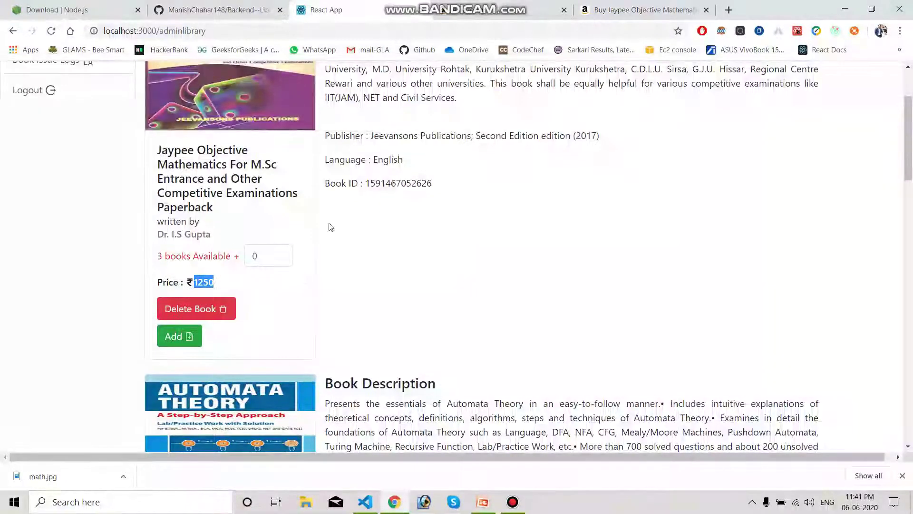
{"action": "scroll", "coordinate": [309, 238], "scroll_direction": "down", "scroll_amount": 1}
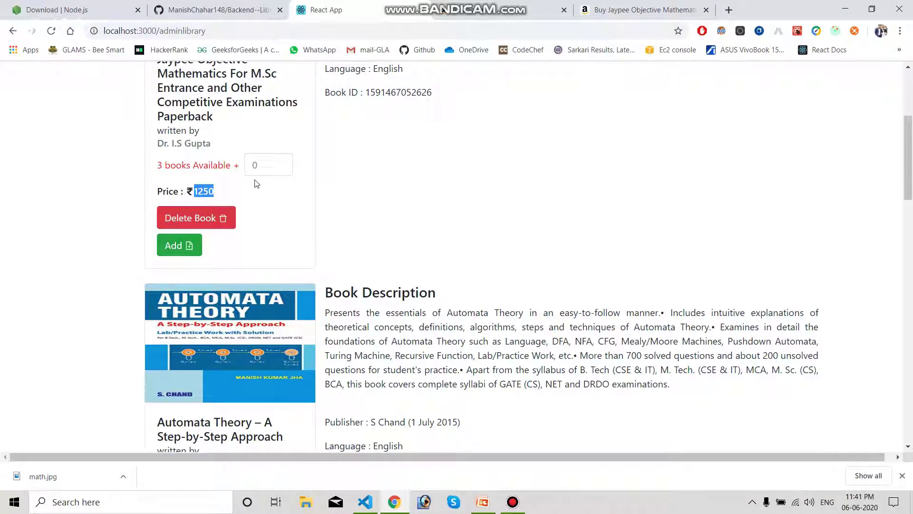
Step: Add copies to the Jaypee book's stock in three batches, including 5 and 2 copies
{"action": "left_click", "coordinate": [256, 167]}
{"action": "left_click", "coordinate": [184, 246]}
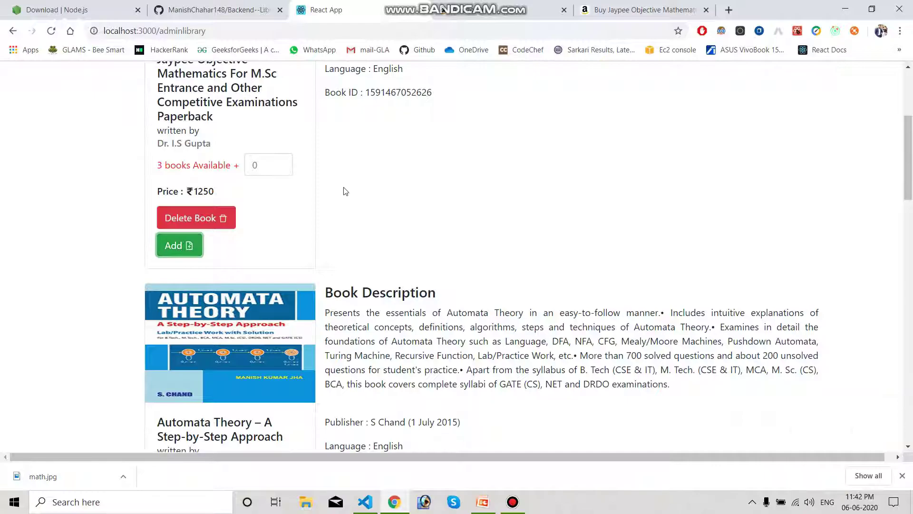
{"action": "left_click", "coordinate": [257, 164]}
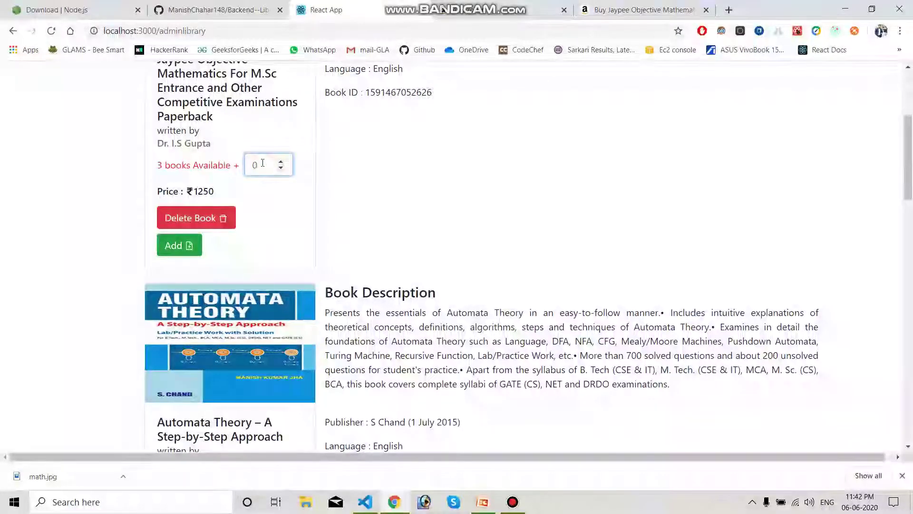
{"action": "scroll", "coordinate": [264, 166], "scroll_direction": "up", "scroll_amount": 1}
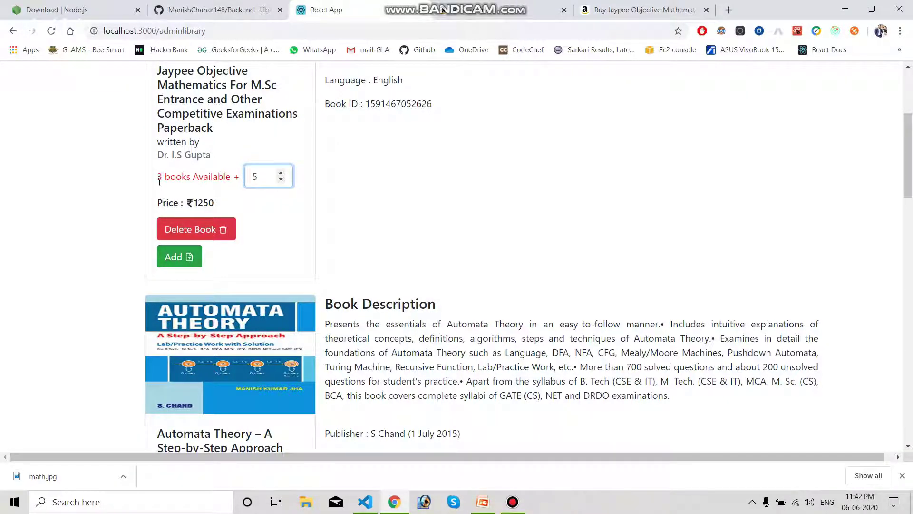
{"action": "left_click", "coordinate": [168, 259]}
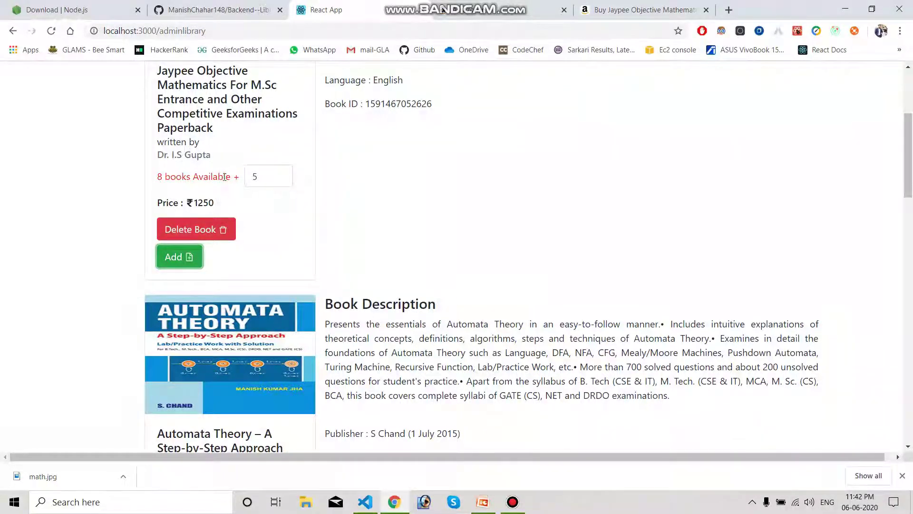
{"action": "left_click", "coordinate": [262, 178]}
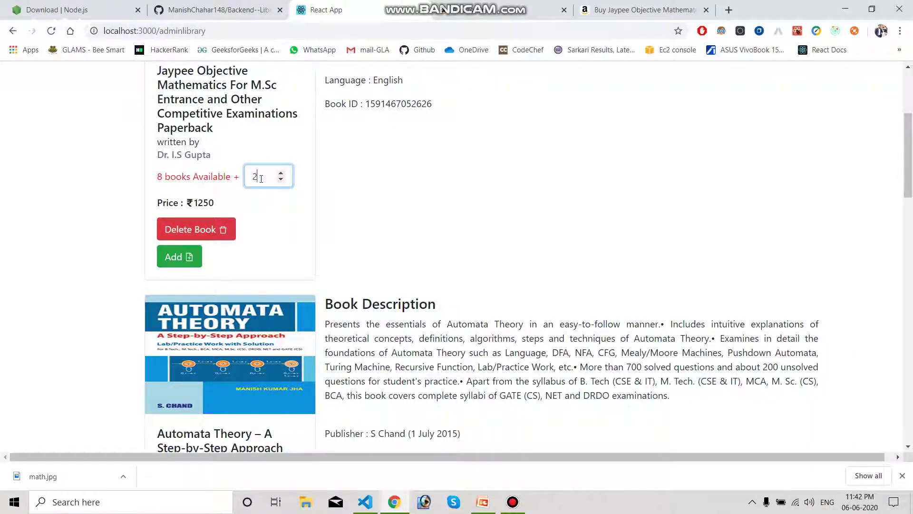
{"action": "left_click", "coordinate": [175, 259]}
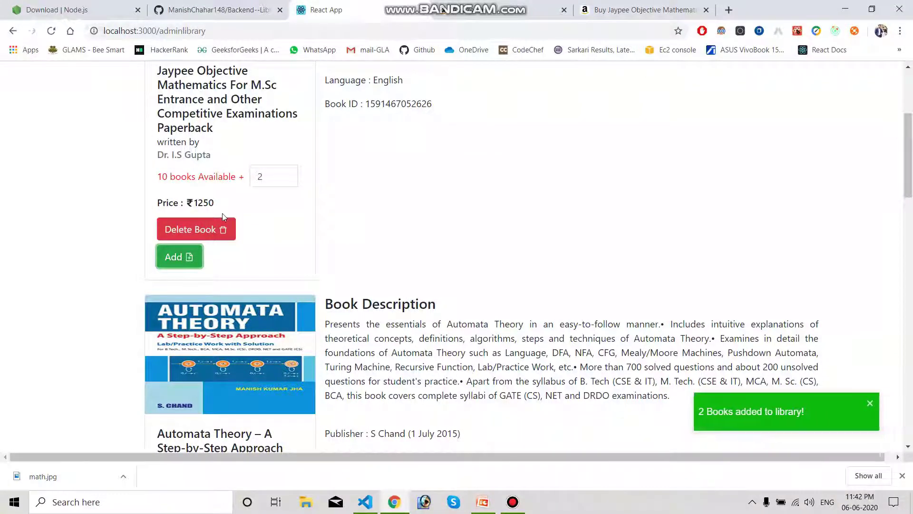
Step: Scroll through the admin's Available Books list to check Jaypee's 10 copies at ₹1250
{"action": "scroll", "coordinate": [291, 186], "scroll_direction": "down", "scroll_amount": 5}
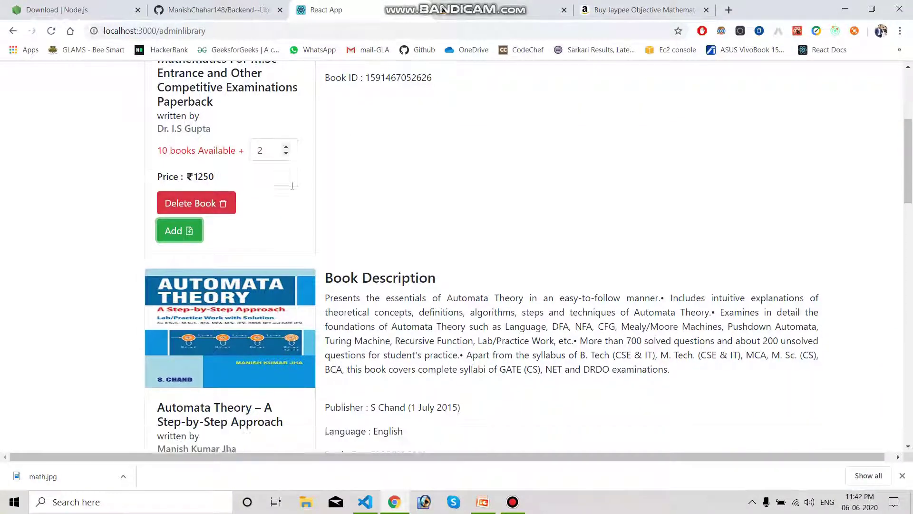
{"action": "scroll", "coordinate": [301, 276], "scroll_direction": "up", "scroll_amount": 2}
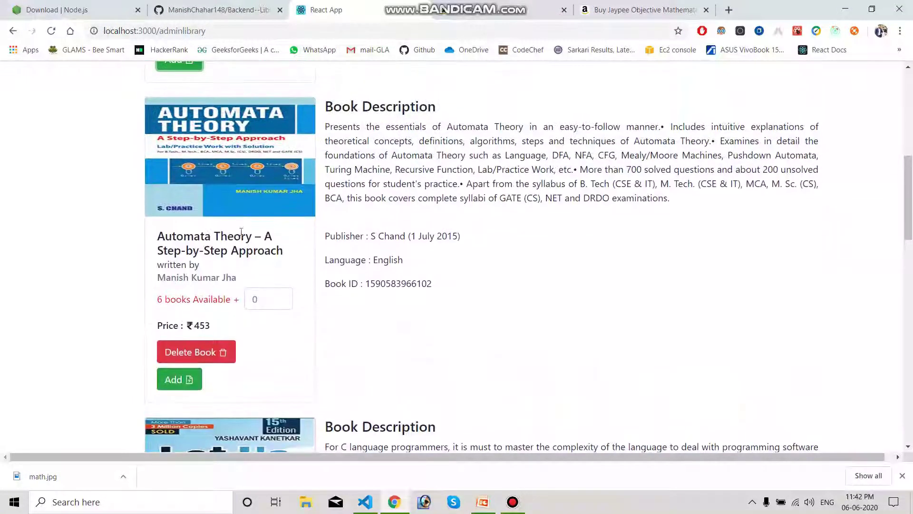
{"action": "scroll", "coordinate": [241, 232], "scroll_direction": "down", "scroll_amount": 10}
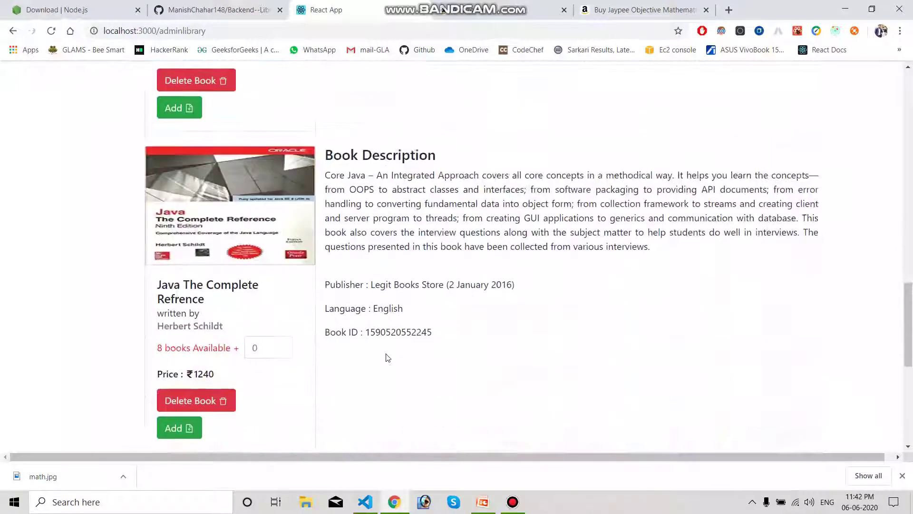
{"action": "scroll", "coordinate": [386, 358], "scroll_direction": "down", "scroll_amount": 8}
{"action": "scroll", "coordinate": [388, 357], "scroll_direction": "up", "scroll_amount": 5}
{"action": "scroll", "coordinate": [388, 357], "scroll_direction": "up", "scroll_amount": 13}
{"action": "scroll", "coordinate": [388, 357], "scroll_direction": "down", "scroll_amount": 9}
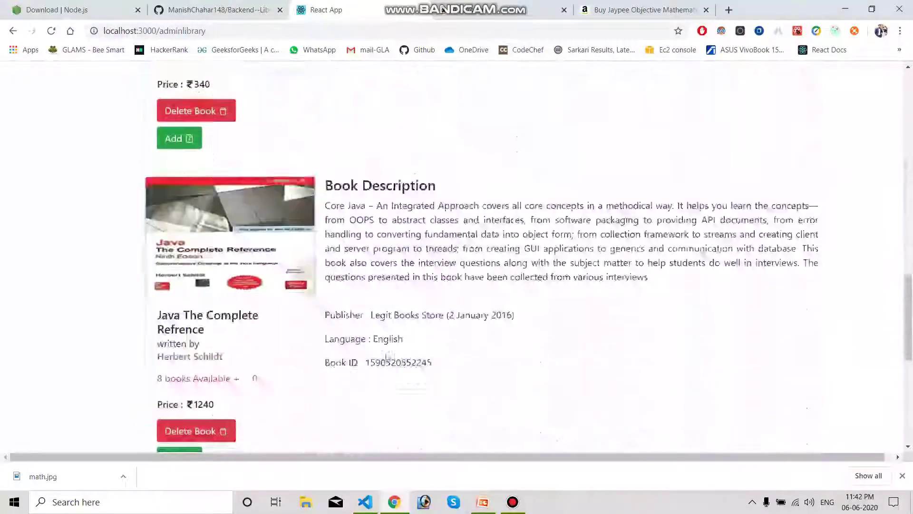
{"action": "scroll", "coordinate": [388, 357], "scroll_direction": "down", "scroll_amount": 10}
{"action": "scroll", "coordinate": [388, 357], "scroll_direction": "up", "scroll_amount": 20}
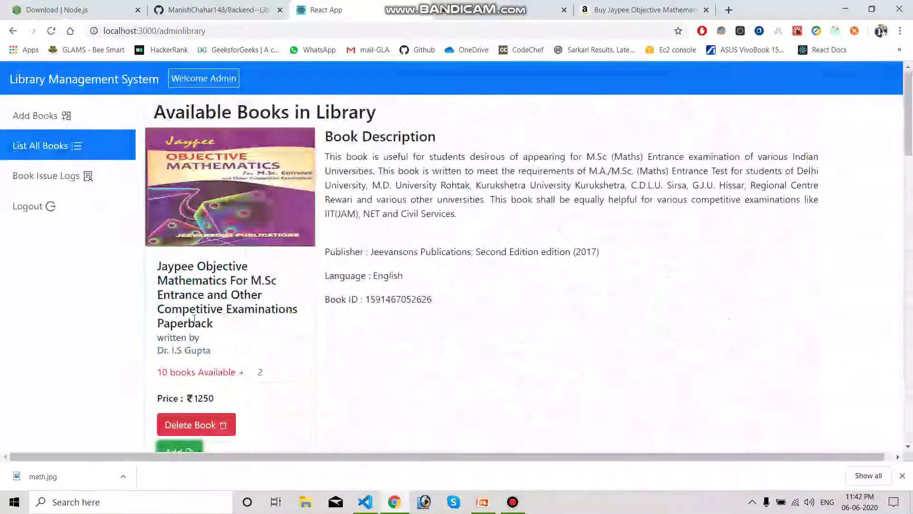
{"action": "scroll", "coordinate": [272, 220], "scroll_direction": "down", "scroll_amount": 3}
{"action": "scroll", "coordinate": [272, 221], "scroll_direction": "up", "scroll_amount": 3}
Step: Add a second Jaypee Objective Mathematics entry with its price changed to 125000
{"action": "left_click", "coordinate": [79, 110]}
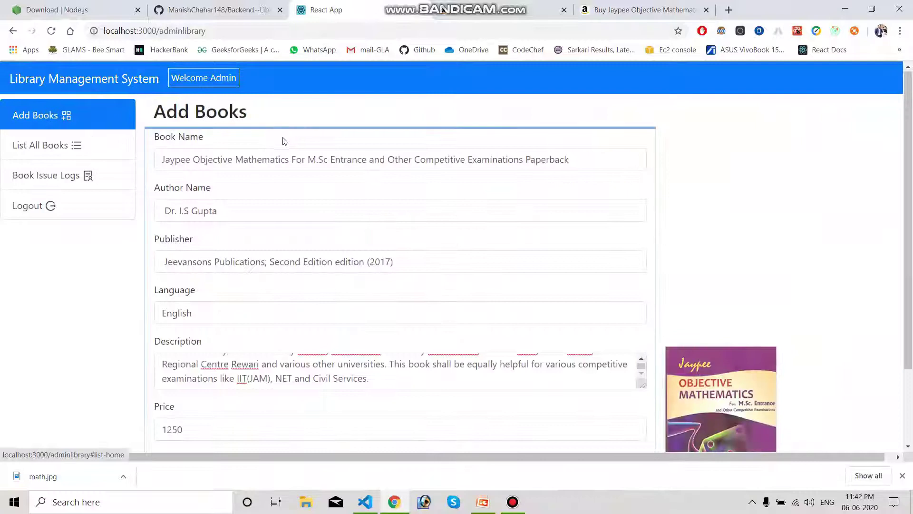
{"action": "scroll", "coordinate": [451, 207], "scroll_direction": "down", "scroll_amount": 2}
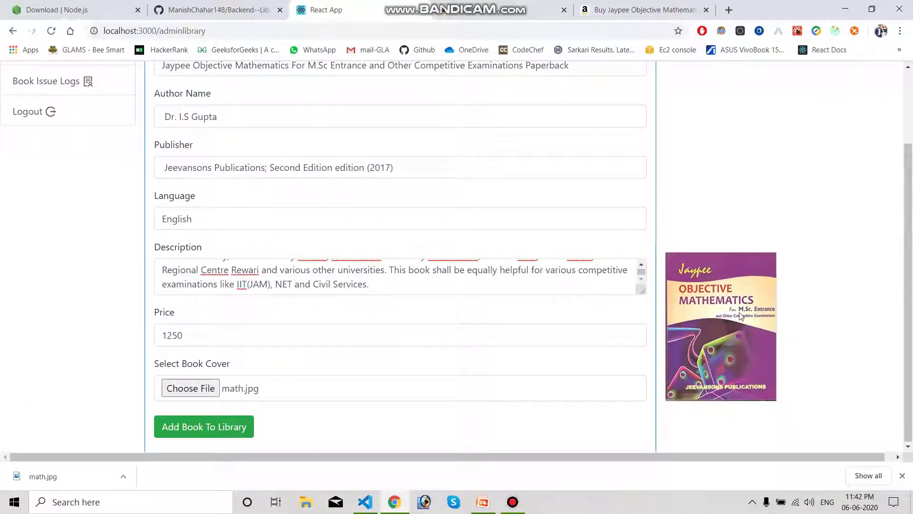
{"action": "scroll", "coordinate": [438, 204], "scroll_direction": "up", "scroll_amount": 2}
{"action": "scroll", "coordinate": [409, 173], "scroll_direction": "down", "scroll_amount": 2}
{"action": "scroll", "coordinate": [261, 306], "scroll_direction": "up", "scroll_amount": 2}
{"action": "scroll", "coordinate": [263, 305], "scroll_direction": "down", "scroll_amount": 2}
{"action": "left_click", "coordinate": [202, 328]}
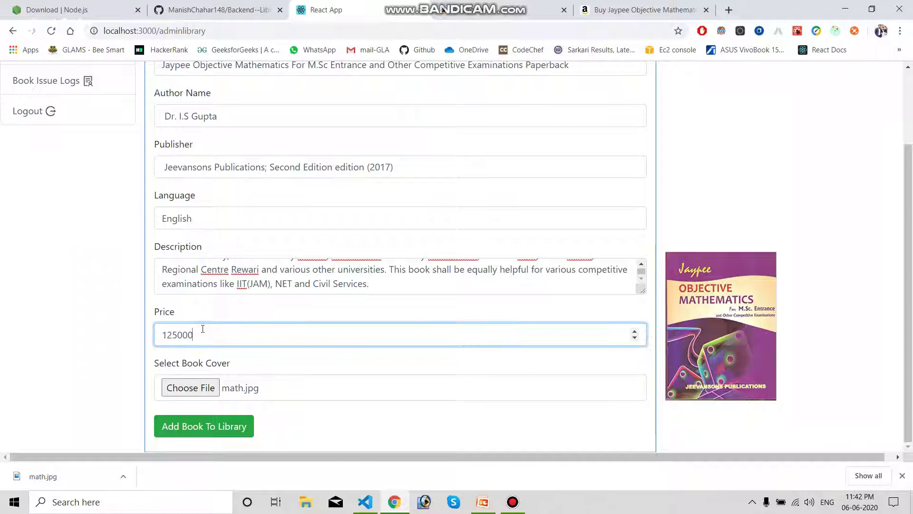
{"action": "left_click", "coordinate": [208, 428]}
Step: List all library books and scroll down to the new ₹125000 entry
{"action": "scroll", "coordinate": [145, 149], "scroll_direction": "up", "scroll_amount": 2}
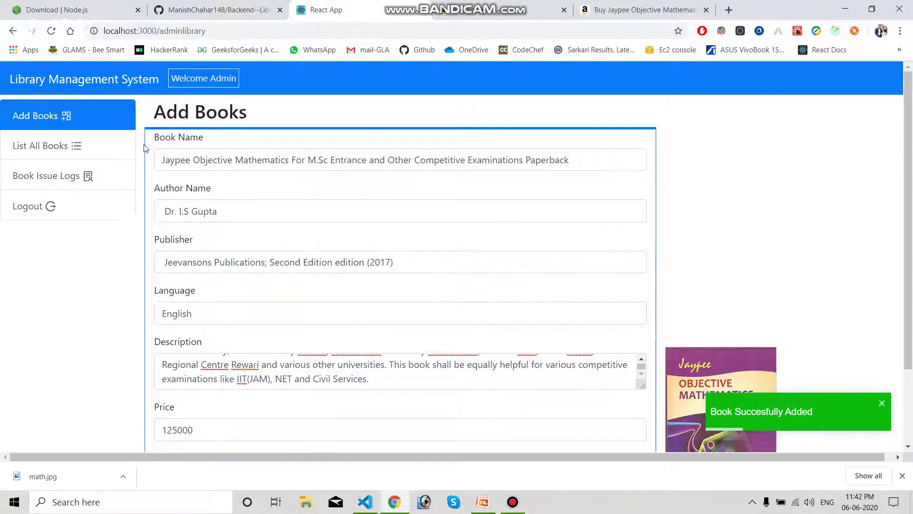
{"action": "left_click", "coordinate": [79, 145]}
{"action": "scroll", "coordinate": [268, 216], "scroll_direction": "down", "scroll_amount": 7}
{"action": "scroll", "coordinate": [270, 220], "scroll_direction": "down", "scroll_amount": 1}
Step: Highlight the ₹1250 and ₹125000 prices to compare the two Jaypee Objective Mathematics entries
{"action": "scroll", "coordinate": [204, 331], "scroll_direction": "up", "scroll_amount": 5}
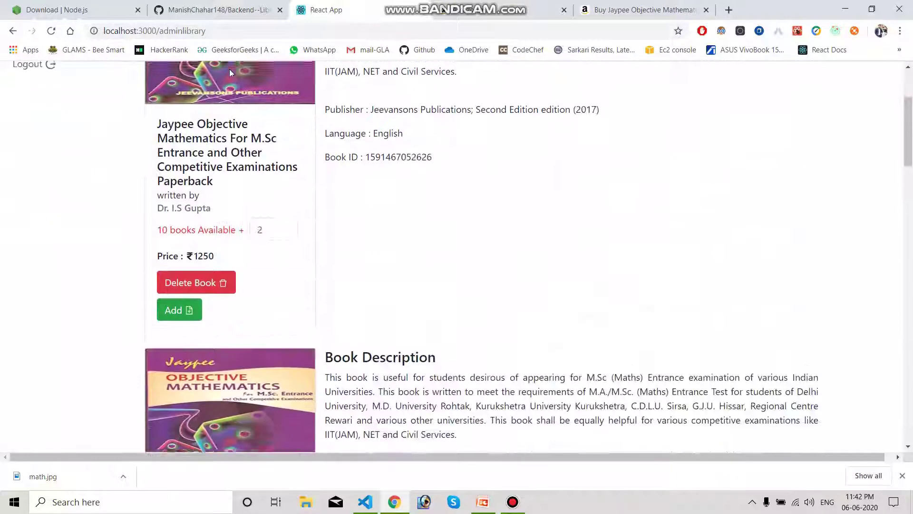
{"action": "double_click", "coordinate": [196, 261]}
{"action": "scroll", "coordinate": [256, 292], "scroll_direction": "down", "scroll_amount": 10}
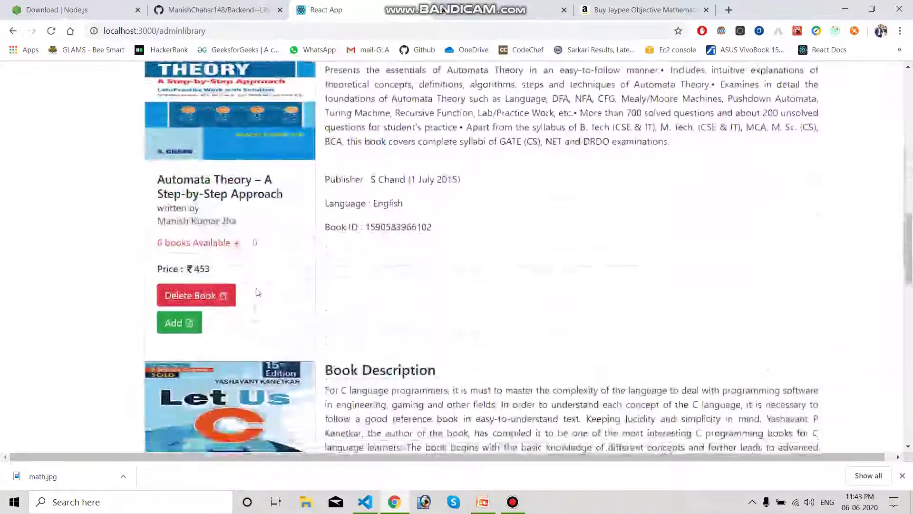
{"action": "scroll", "coordinate": [257, 291], "scroll_direction": "up", "scroll_amount": 6}
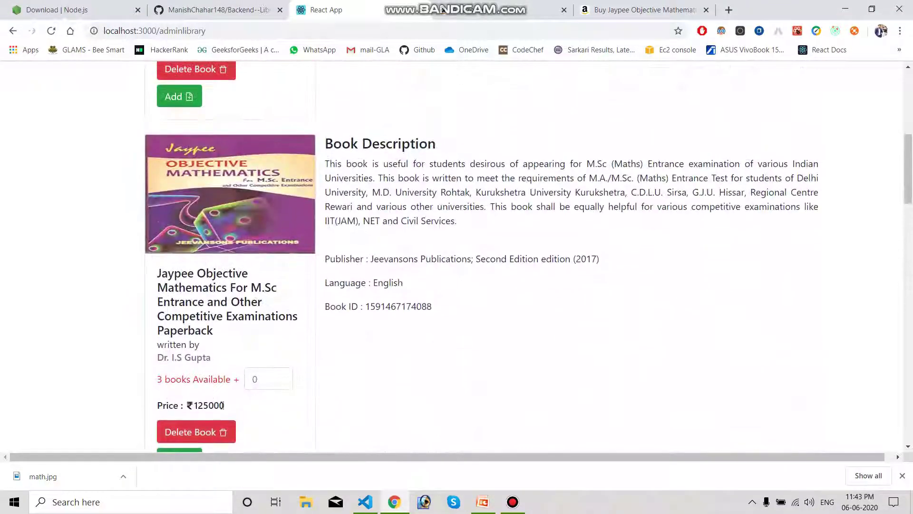
{"action": "double_click", "coordinate": [208, 407]}
{"action": "scroll", "coordinate": [240, 367], "scroll_direction": "down", "scroll_amount": 1}
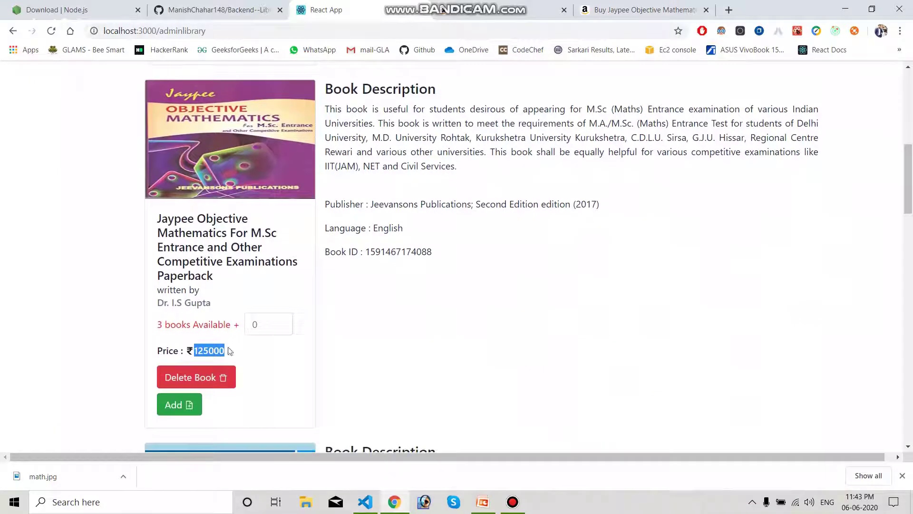
{"action": "left_click", "coordinate": [204, 342]}
{"action": "left_click_drag", "start_coordinate": [198, 351], "coordinate": [202, 352]}
{"action": "scroll", "coordinate": [230, 359], "scroll_direction": "down", "scroll_amount": 1}
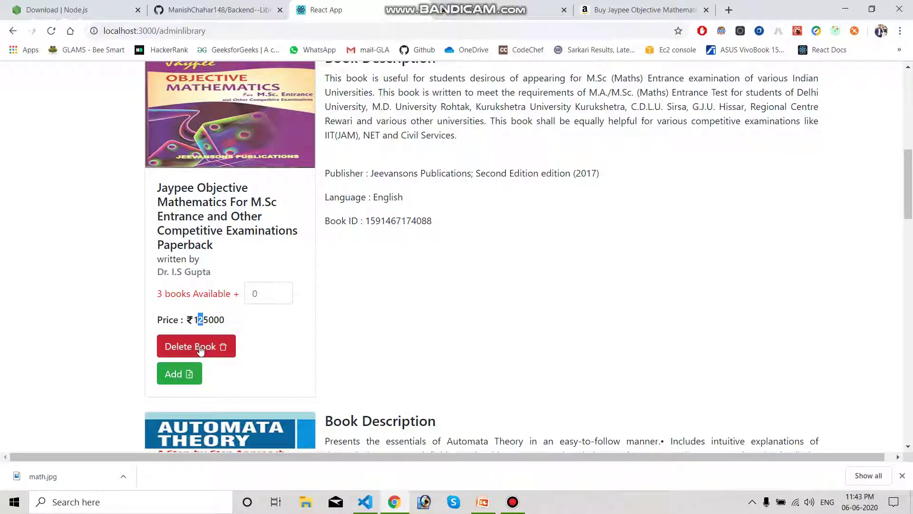
Step: Delete the duplicate ₹125000 Jaypee book and reload the book list
{"action": "left_click", "coordinate": [213, 348]}
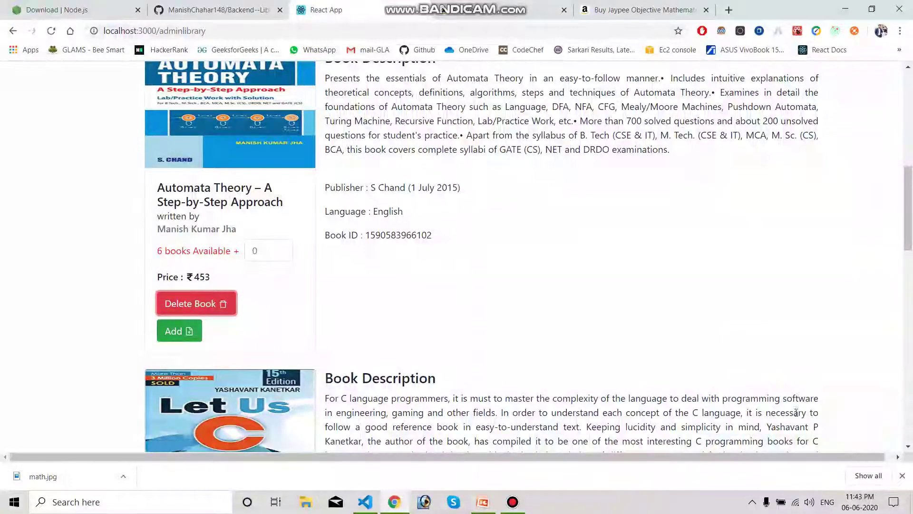
{"action": "scroll", "coordinate": [309, 279], "scroll_direction": "up", "scroll_amount": 2}
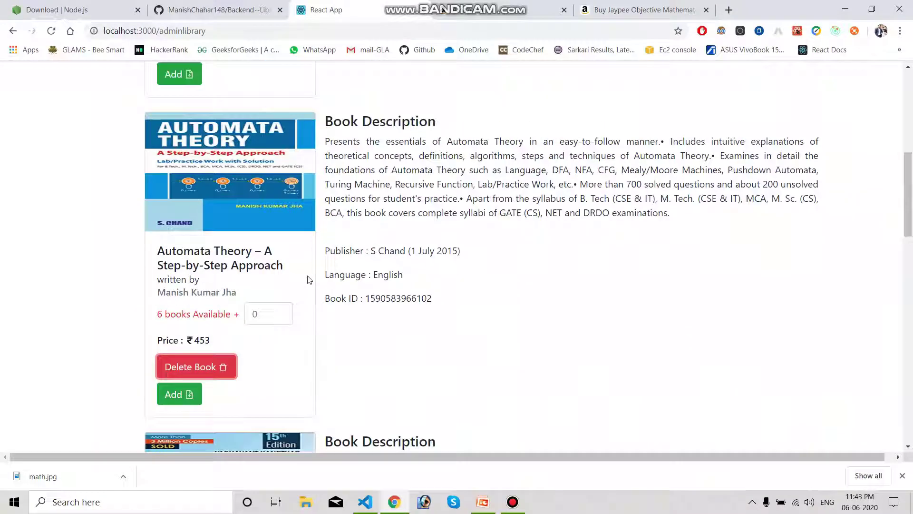
{"action": "key", "text": "F5"}
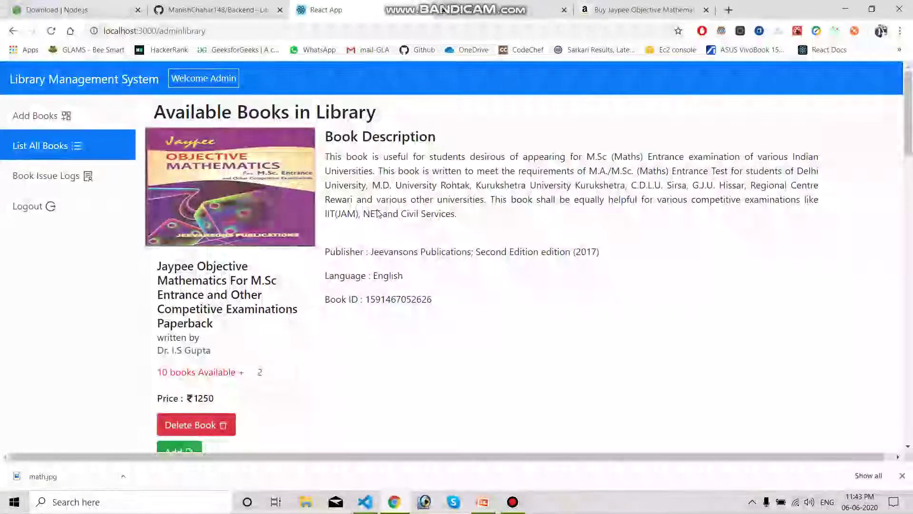
Step: Open the Book Issue Logs and scroll to the Automata Theory entries returned on 27/5/2020
{"action": "left_click", "coordinate": [76, 176]}
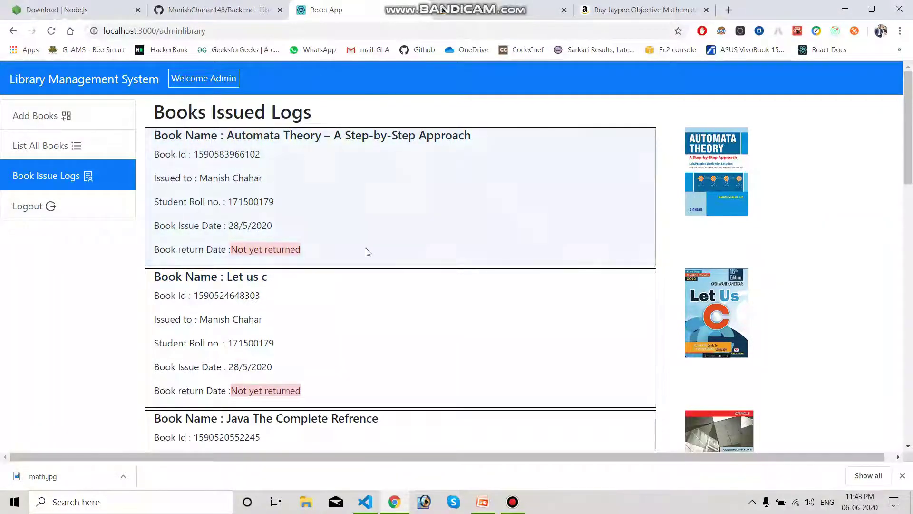
{"action": "left_click", "coordinate": [86, 147]}
{"action": "scroll", "coordinate": [210, 322], "scroll_direction": "down", "scroll_amount": 1}
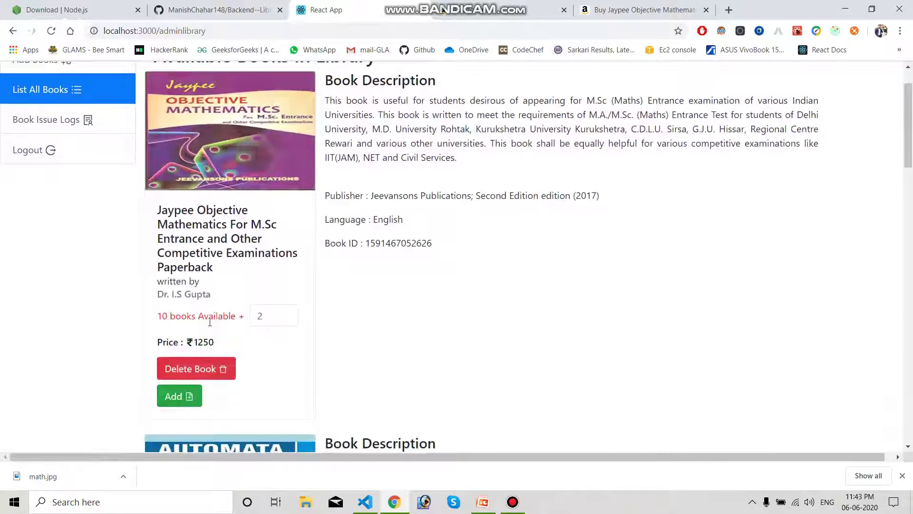
{"action": "left_click", "coordinate": [69, 125]}
{"action": "scroll", "coordinate": [215, 191], "scroll_direction": "up", "scroll_amount": 1}
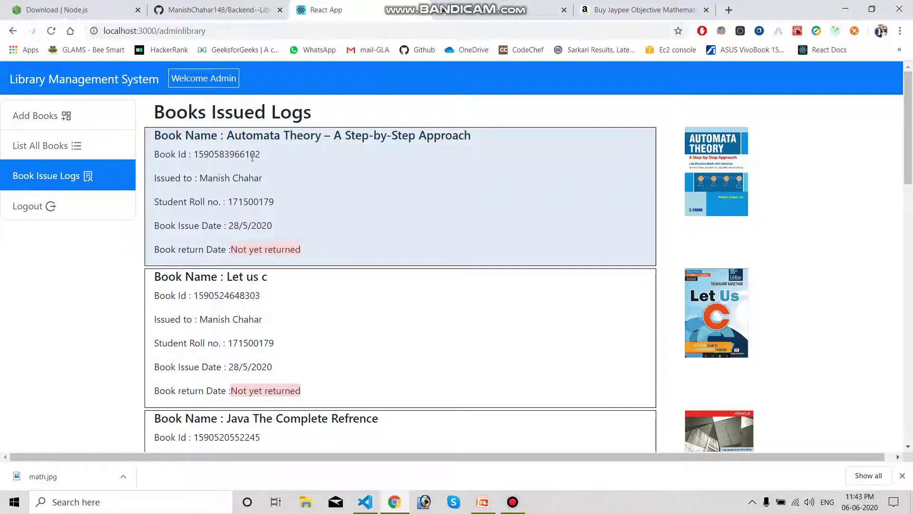
{"action": "scroll", "coordinate": [355, 320], "scroll_direction": "down", "scroll_amount": 10}
{"action": "scroll", "coordinate": [355, 320], "scroll_direction": "up", "scroll_amount": 10}
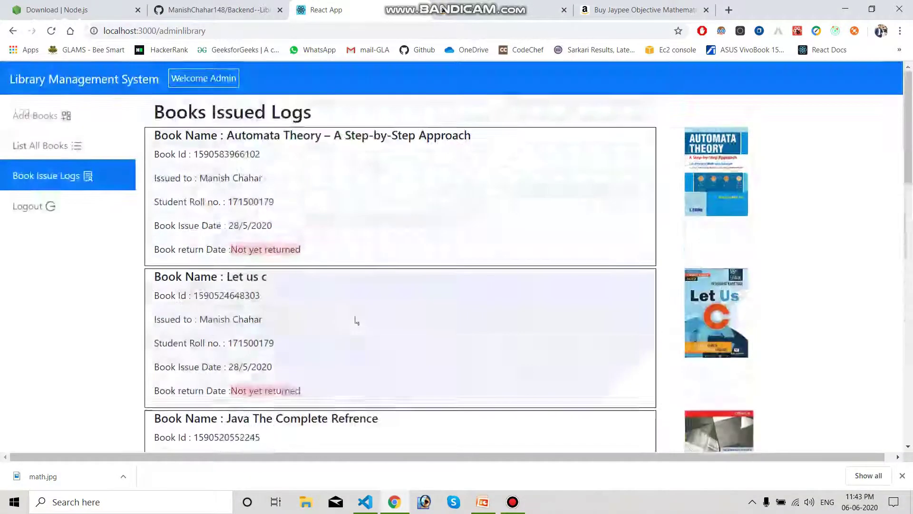
{"action": "scroll", "coordinate": [356, 320], "scroll_direction": "down", "scroll_amount": 10}
{"action": "scroll", "coordinate": [355, 318], "scroll_direction": "up", "scroll_amount": 10}
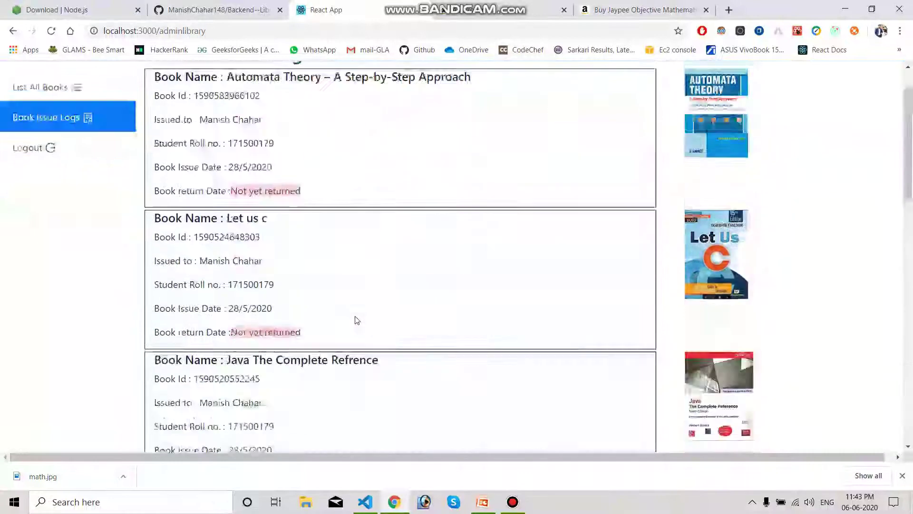
{"action": "scroll", "coordinate": [324, 383], "scroll_direction": "down", "scroll_amount": 10}
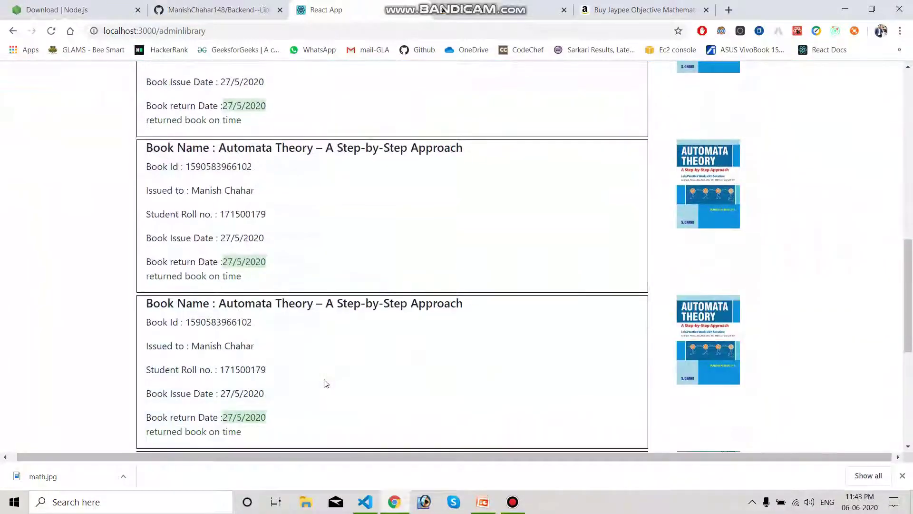
{"action": "scroll", "coordinate": [285, 332], "scroll_direction": "up", "scroll_amount": 10}
{"action": "scroll", "coordinate": [285, 332], "scroll_direction": "right", "scroll_amount": 1}
Step: Log out of the admin account and enter the library as a student
{"action": "left_click", "coordinate": [19, 206]}
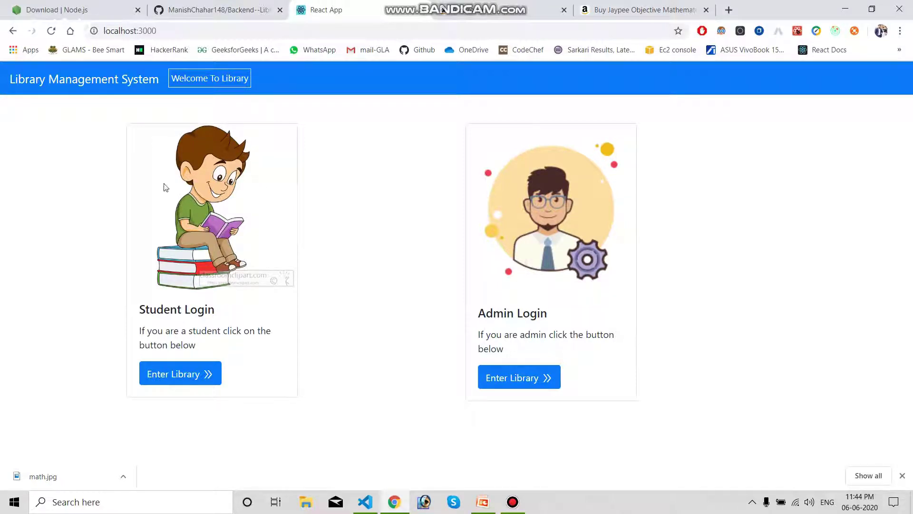
{"action": "left_click", "coordinate": [183, 376]}
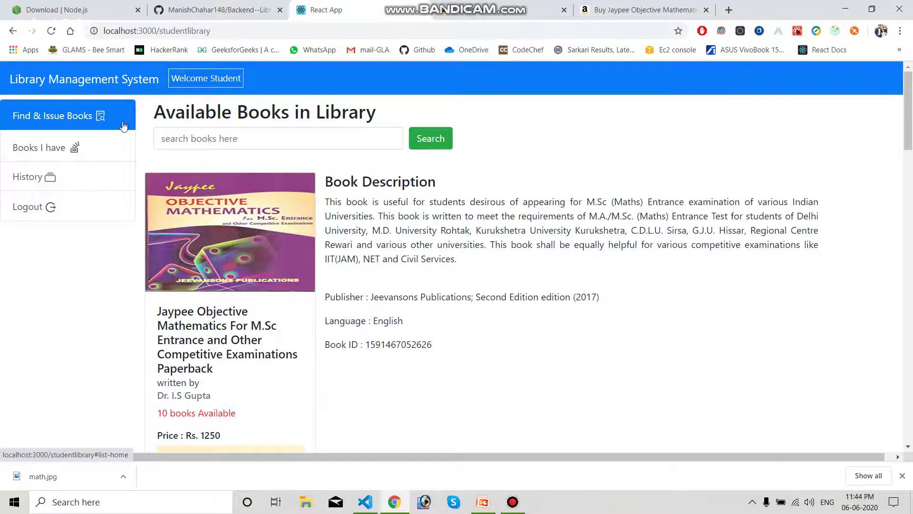
{"action": "scroll", "coordinate": [346, 392], "scroll_direction": "down", "scroll_amount": 20}
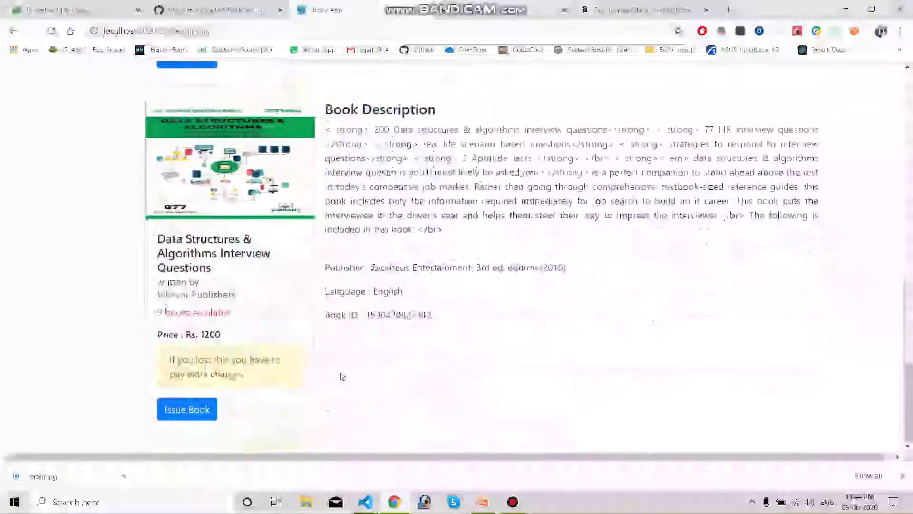
{"action": "scroll", "coordinate": [341, 375], "scroll_direction": "up", "scroll_amount": 20}
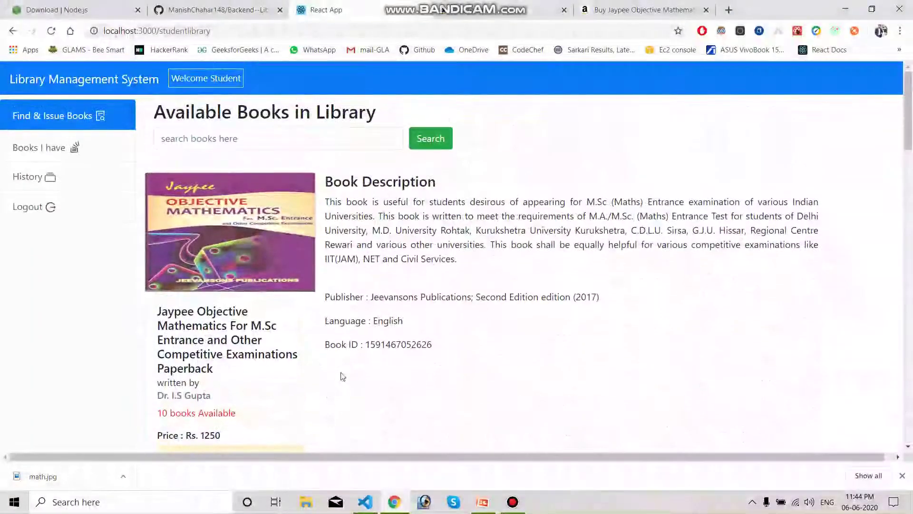
{"action": "scroll", "coordinate": [299, 328], "scroll_direction": "down", "scroll_amount": 15}
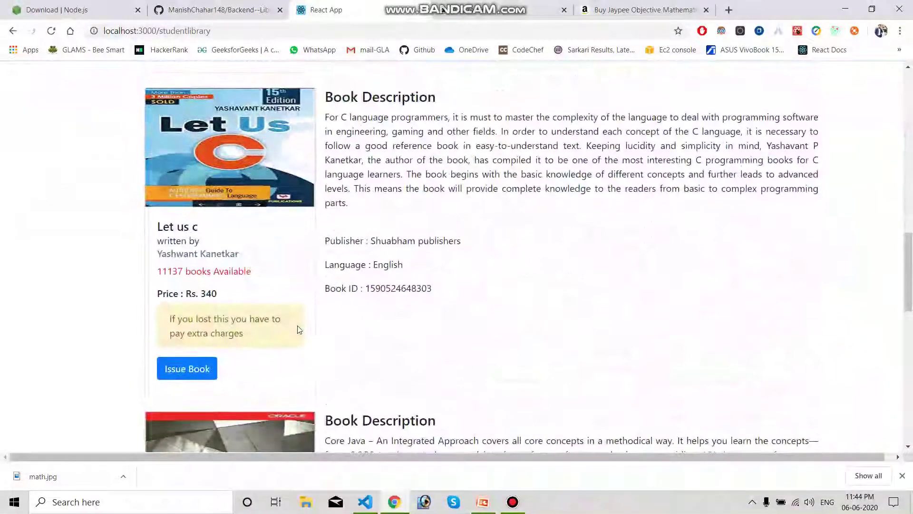
{"action": "left_click_drag", "start_coordinate": [153, 226], "coordinate": [212, 239]}
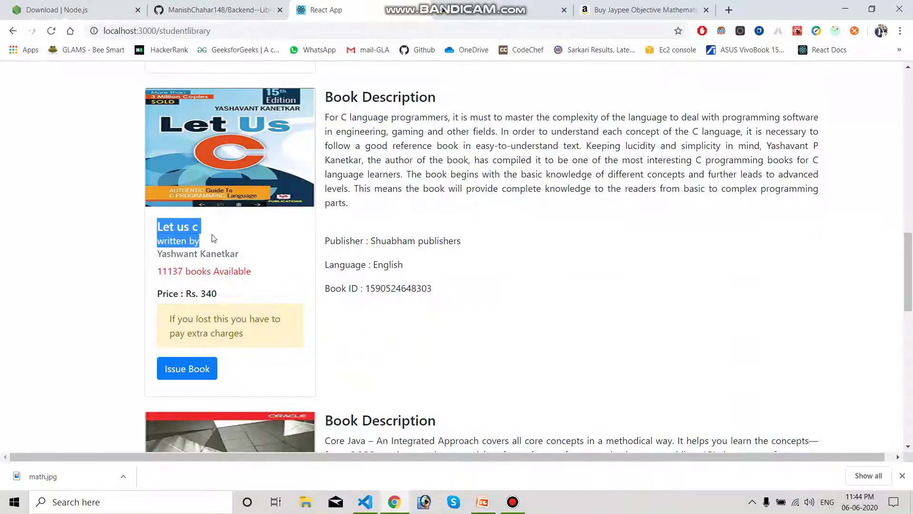
{"action": "scroll", "coordinate": [212, 238], "scroll_direction": "up", "scroll_amount": 10}
{"action": "scroll", "coordinate": [213, 238], "scroll_direction": "up", "scroll_amount": 3}
{"action": "left_click", "coordinate": [187, 138]}
{"action": "type", "text": "let us c"}
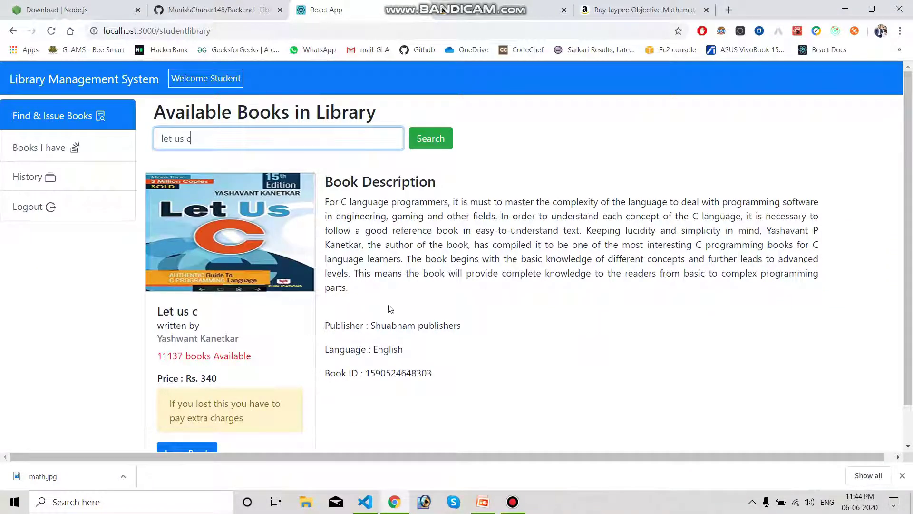
{"action": "key", "text": "ctrl+a"}
{"action": "key", "text": "BackSpace"}
{"action": "type", "text": "data structures"}
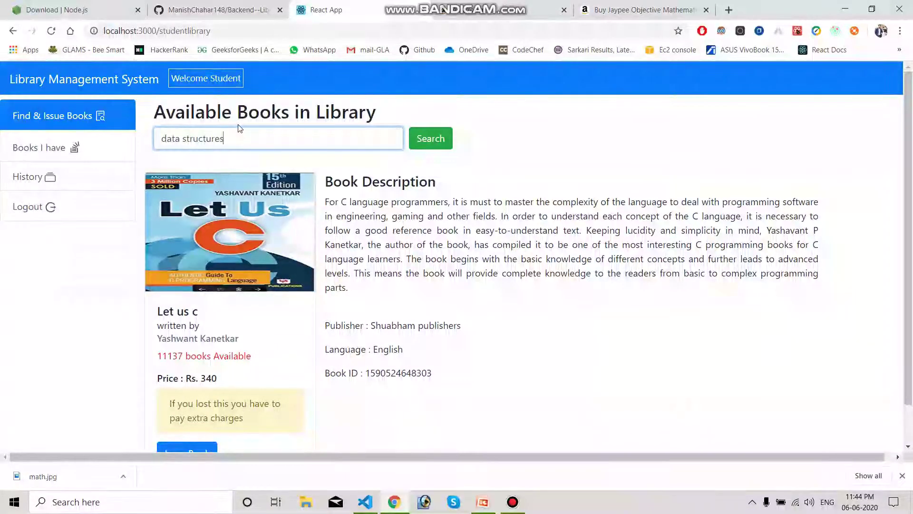
{"action": "scroll", "coordinate": [307, 262], "scroll_direction": "down", "scroll_amount": 1}
{"action": "scroll", "coordinate": [307, 263], "scroll_direction": "up", "scroll_amount": 1}
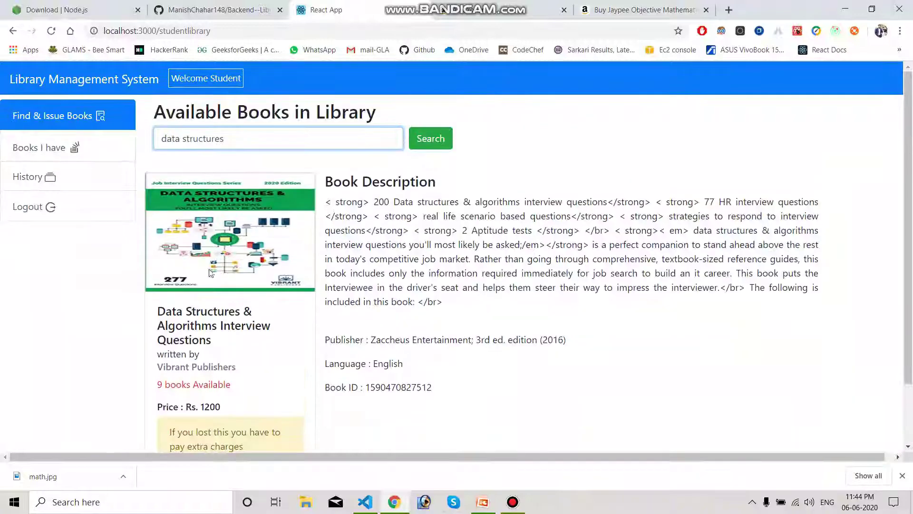
{"action": "scroll", "coordinate": [273, 301], "scroll_direction": "down", "scroll_amount": 1}
{"action": "scroll", "coordinate": [272, 302], "scroll_direction": "up", "scroll_amount": 1}
{"action": "left_click", "coordinate": [100, 116]}
{"action": "scroll", "coordinate": [276, 284], "scroll_direction": "down", "scroll_amount": 1}
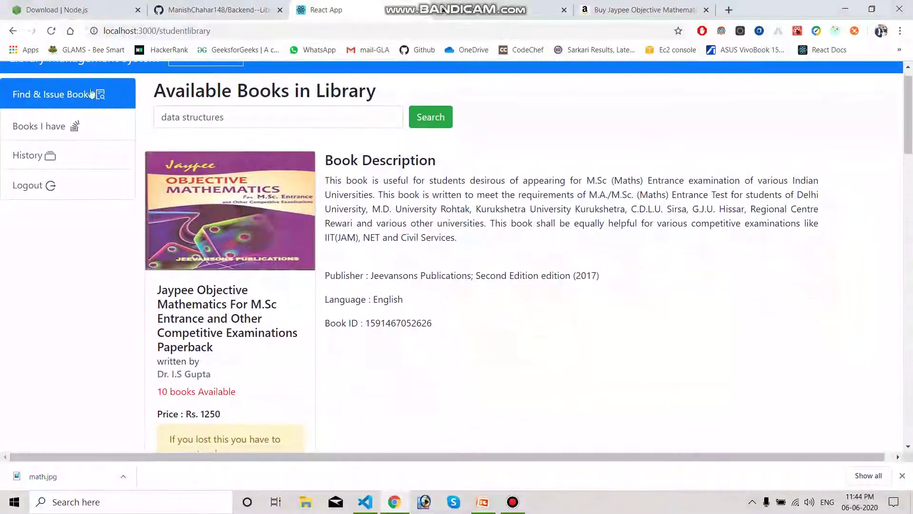
{"action": "scroll", "coordinate": [221, 262], "scroll_direction": "down", "scroll_amount": 10}
{"action": "scroll", "coordinate": [221, 262], "scroll_direction": "up", "scroll_amount": 10}
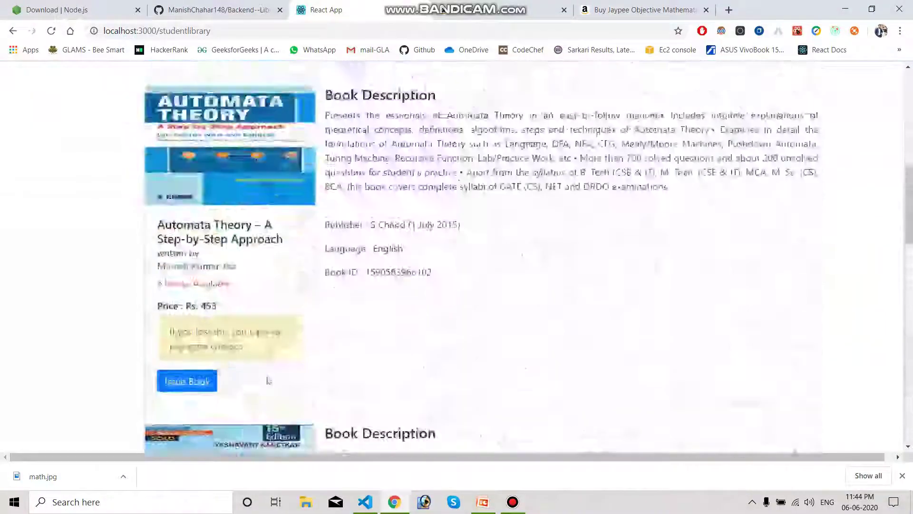
{"action": "scroll", "coordinate": [269, 379], "scroll_direction": "down", "scroll_amount": 2}
{"action": "scroll", "coordinate": [269, 379], "scroll_direction": "down", "scroll_amount": 1}
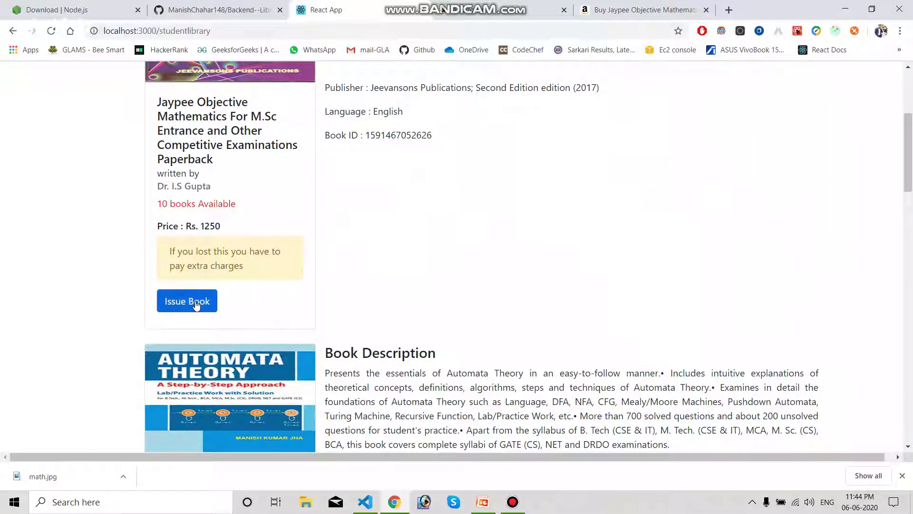
{"action": "left_click_drag", "start_coordinate": [172, 252], "coordinate": [269, 272]}
{"action": "left_click", "coordinate": [273, 278]}
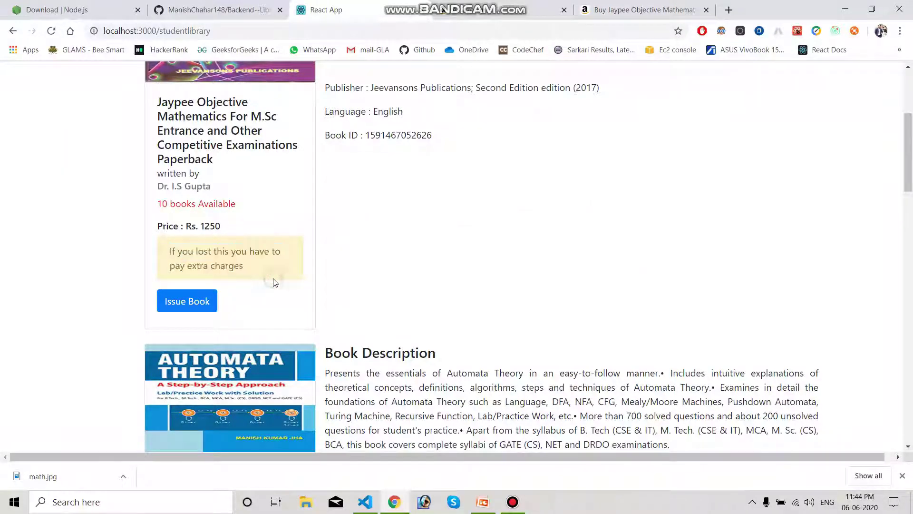
{"action": "scroll", "coordinate": [273, 281], "scroll_direction": "up", "scroll_amount": 2}
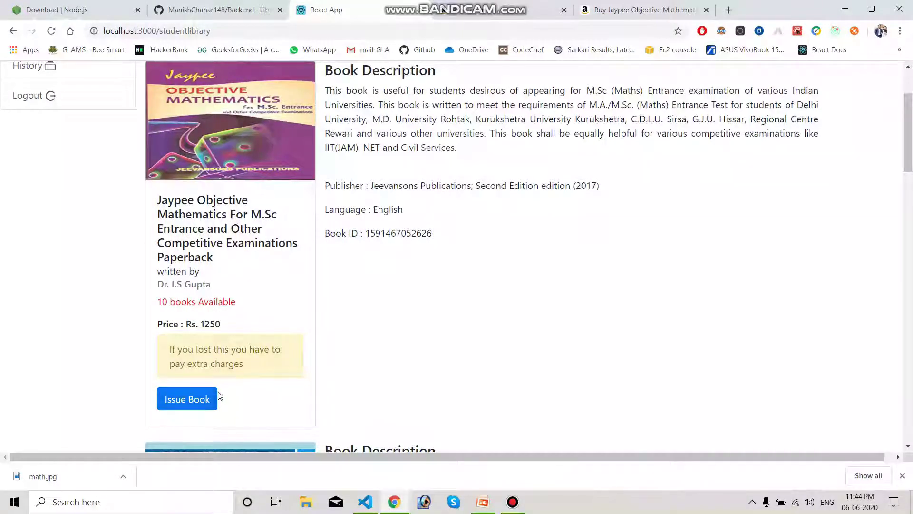
{"action": "scroll", "coordinate": [157, 243], "scroll_direction": "up", "scroll_amount": 2}
Step: Return the Automata Theory and Let us c books from the student's issued list
{"action": "left_click", "coordinate": [82, 151]}
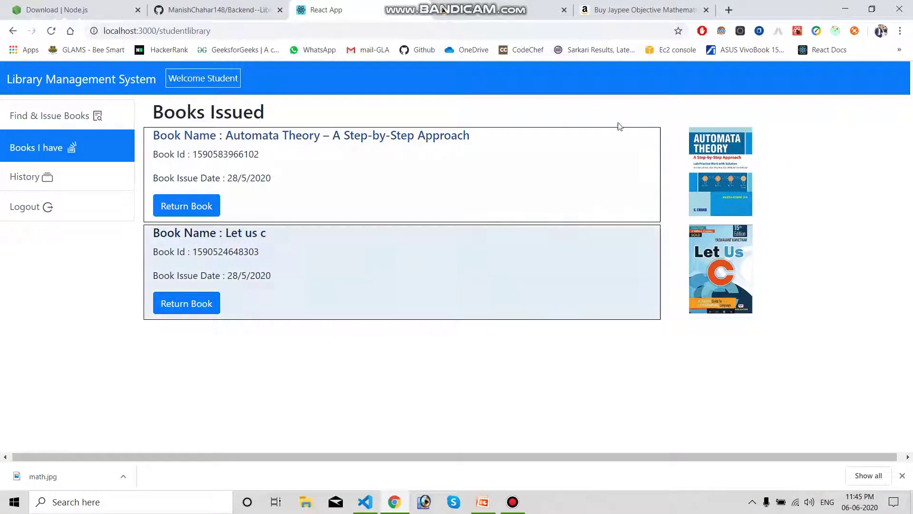
{"action": "left_click", "coordinate": [189, 207]}
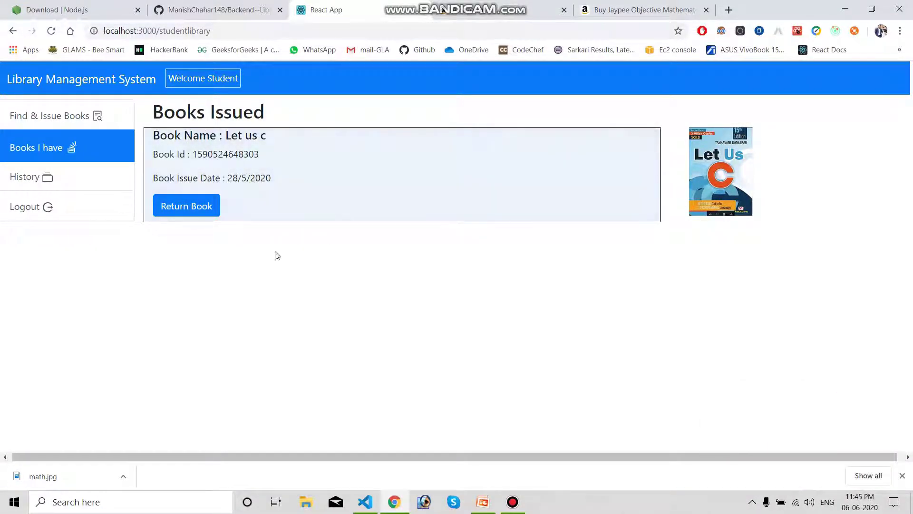
{"action": "left_click", "coordinate": [209, 205]}
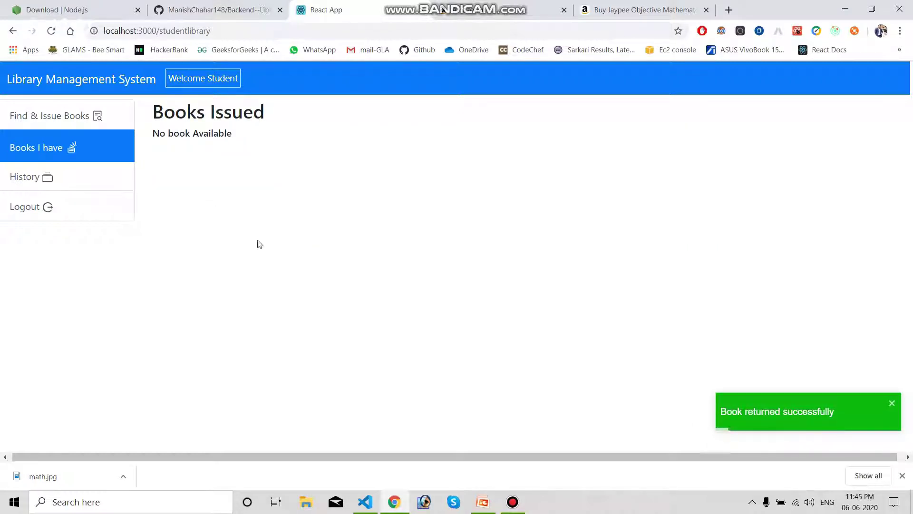
{"action": "left_click", "coordinate": [91, 119]}
Step: View the student's History showing Automata Theory and Let us c returned on 6/6/2020
{"action": "left_click", "coordinate": [88, 186]}
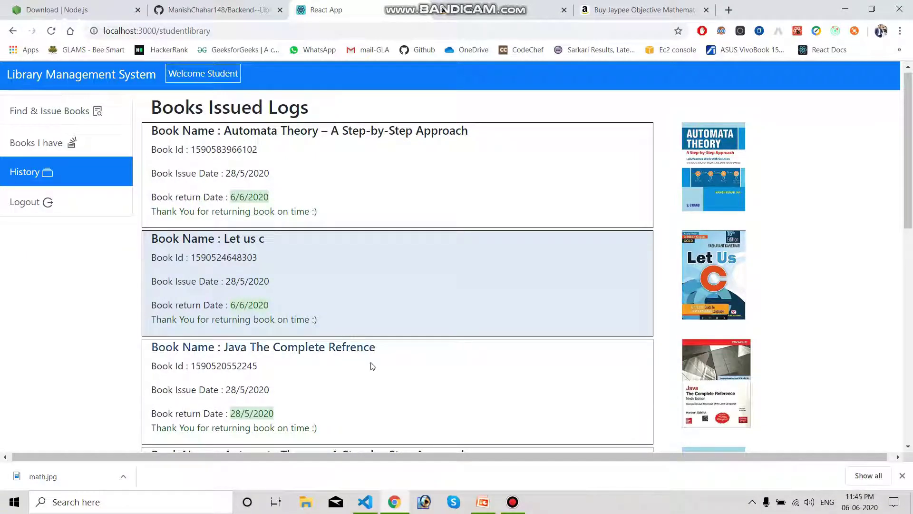
{"action": "scroll", "coordinate": [413, 261], "scroll_direction": "down", "scroll_amount": 10}
{"action": "scroll", "coordinate": [414, 261], "scroll_direction": "up", "scroll_amount": 10}
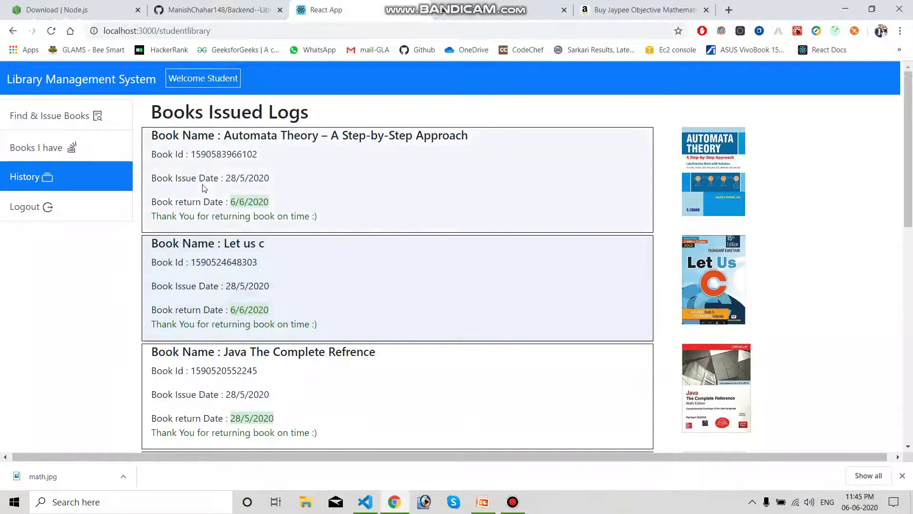
Step: Issue two copies of Jaypee Objective Mathematics, leaving 8 available, and view them under Books I have
{"action": "left_click", "coordinate": [62, 122]}
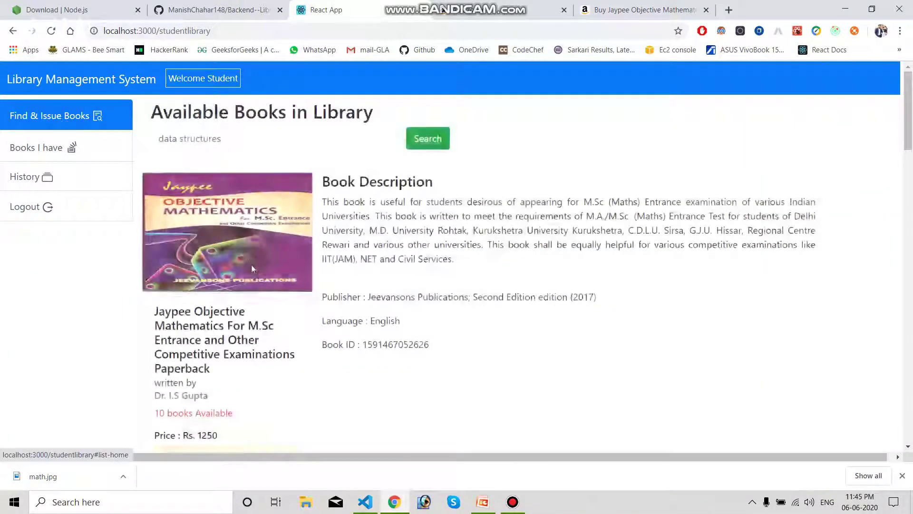
{"action": "scroll", "coordinate": [192, 347], "scroll_direction": "down", "scroll_amount": 4}
{"action": "left_click", "coordinate": [193, 347]}
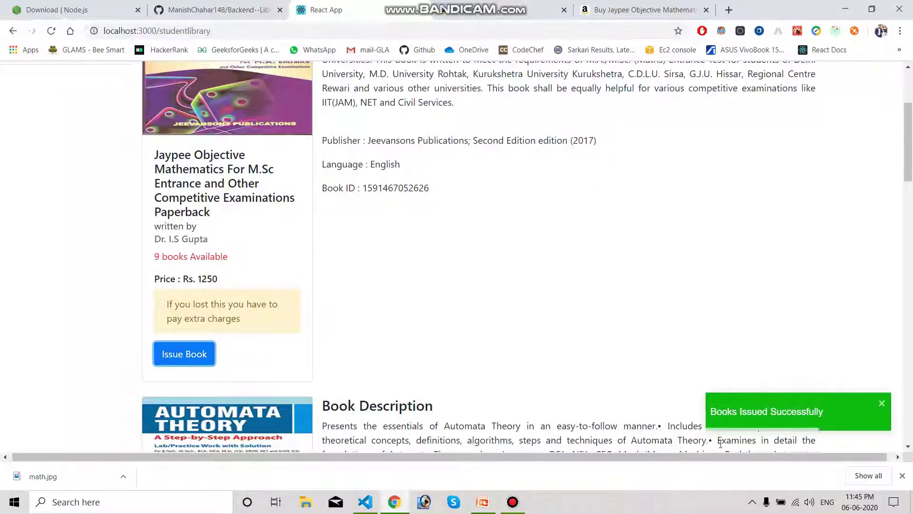
{"action": "scroll", "coordinate": [404, 309], "scroll_direction": "up", "scroll_amount": 1}
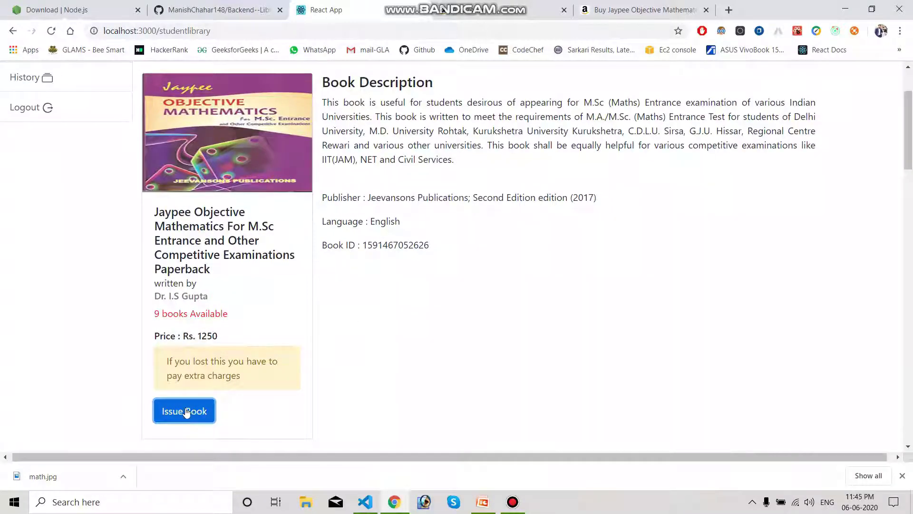
{"action": "double_click", "coordinate": [156, 318]}
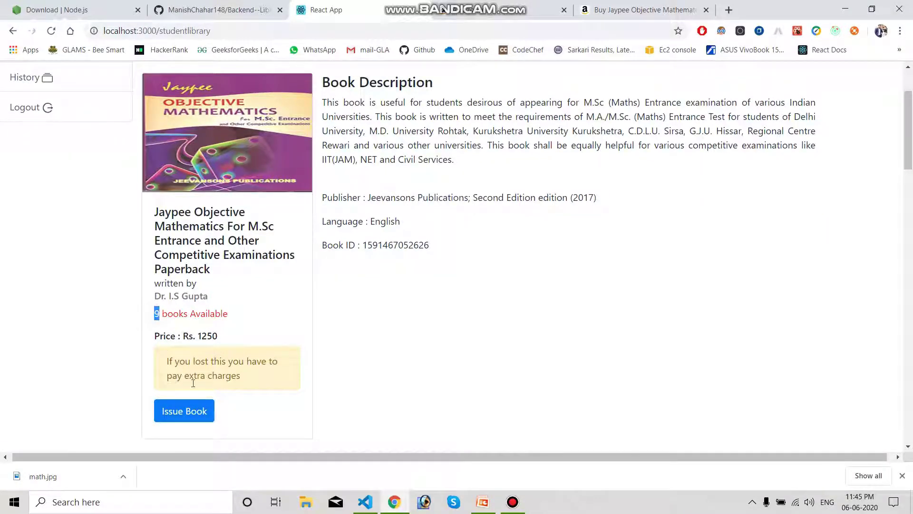
{"action": "scroll", "coordinate": [195, 388], "scroll_direction": "down", "scroll_amount": 1}
{"action": "left_click", "coordinate": [183, 360]}
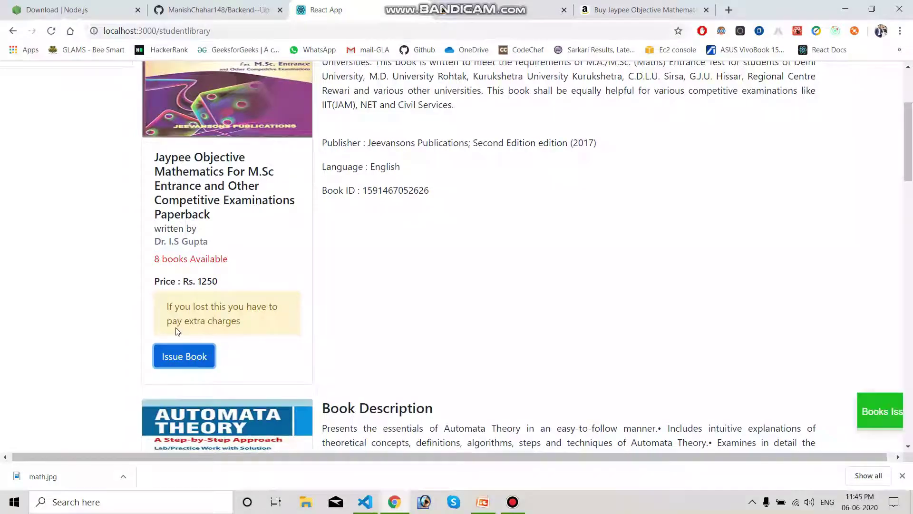
{"action": "scroll", "coordinate": [157, 257], "scroll_direction": "up", "scroll_amount": 3}
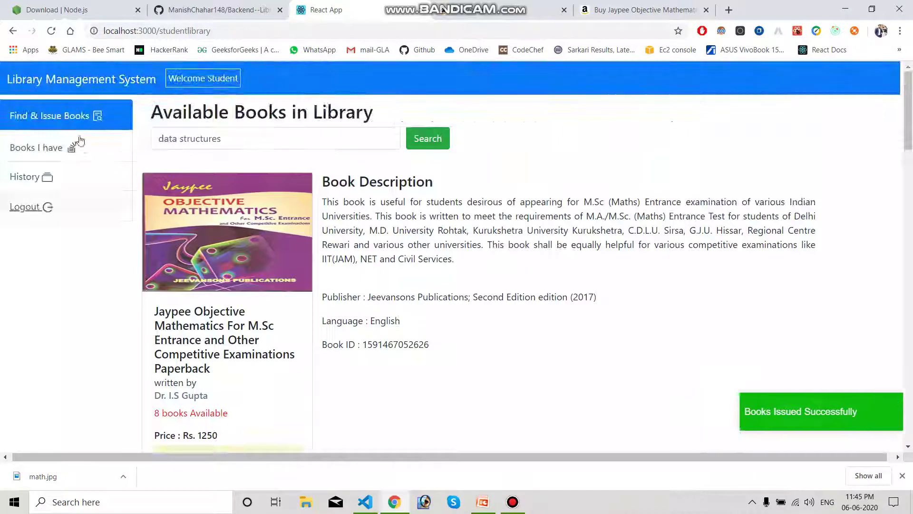
{"action": "left_click", "coordinate": [63, 151]}
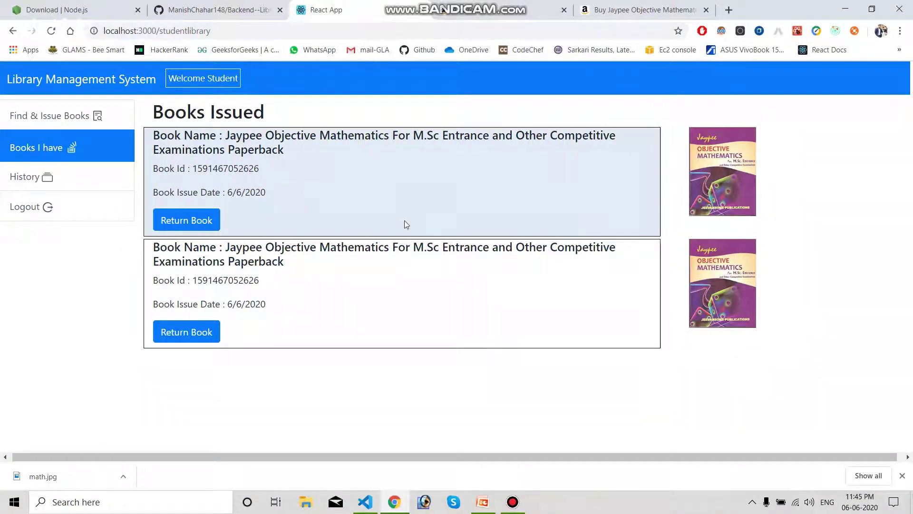
Step: Return both issued Jaypee copies, checking the library count climbs back to 10
{"action": "left_click", "coordinate": [196, 224]}
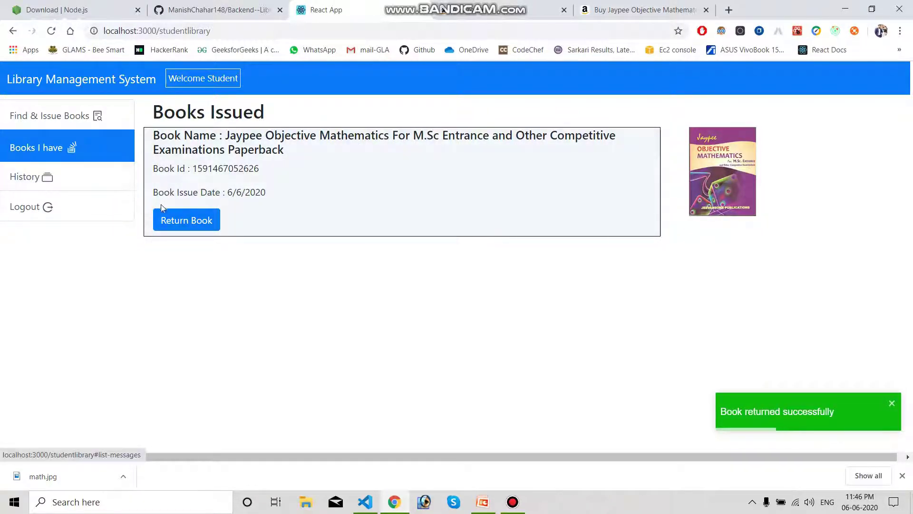
{"action": "left_click", "coordinate": [61, 114]}
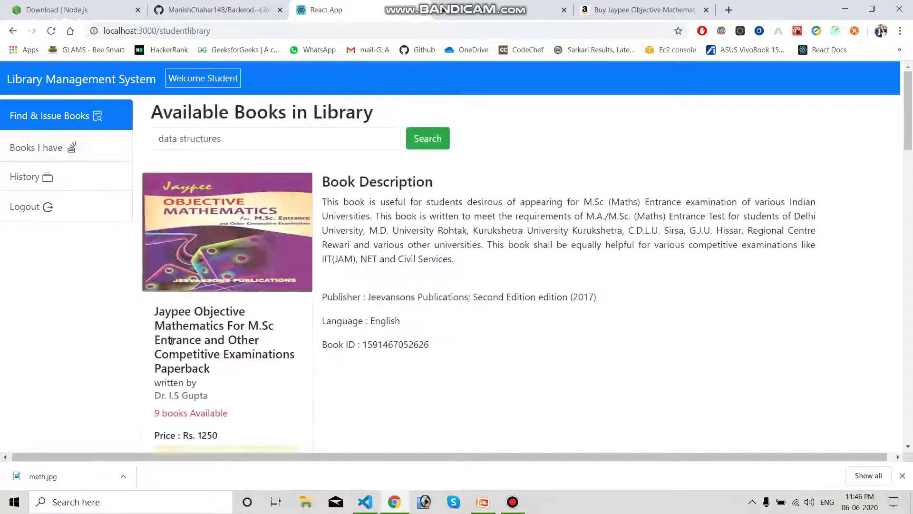
{"action": "scroll", "coordinate": [172, 347], "scroll_direction": "down", "scroll_amount": 1}
{"action": "scroll", "coordinate": [111, 252], "scroll_direction": "up", "scroll_amount": 1}
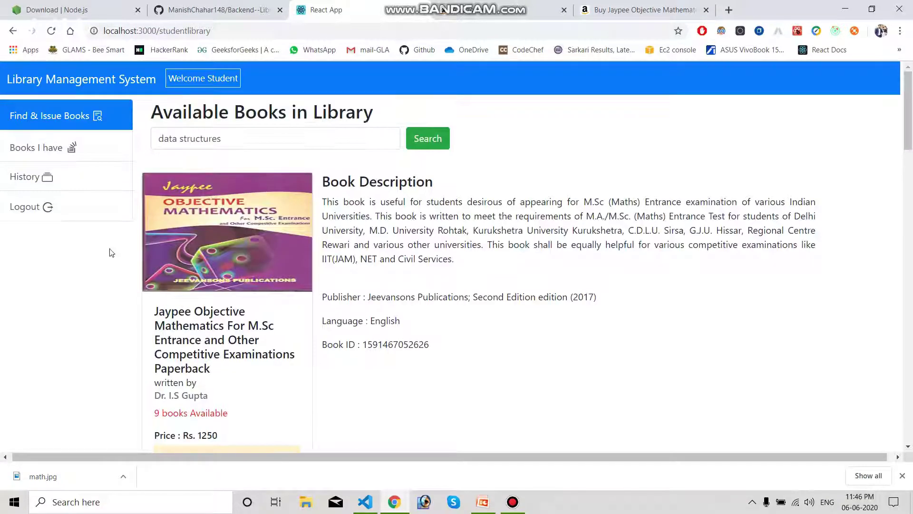
{"action": "left_click", "coordinate": [70, 151]}
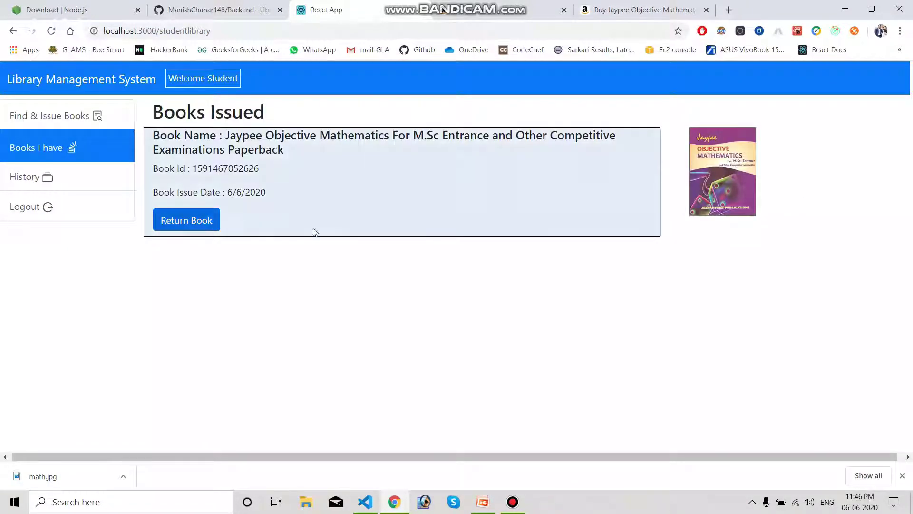
{"action": "left_click", "coordinate": [186, 222]}
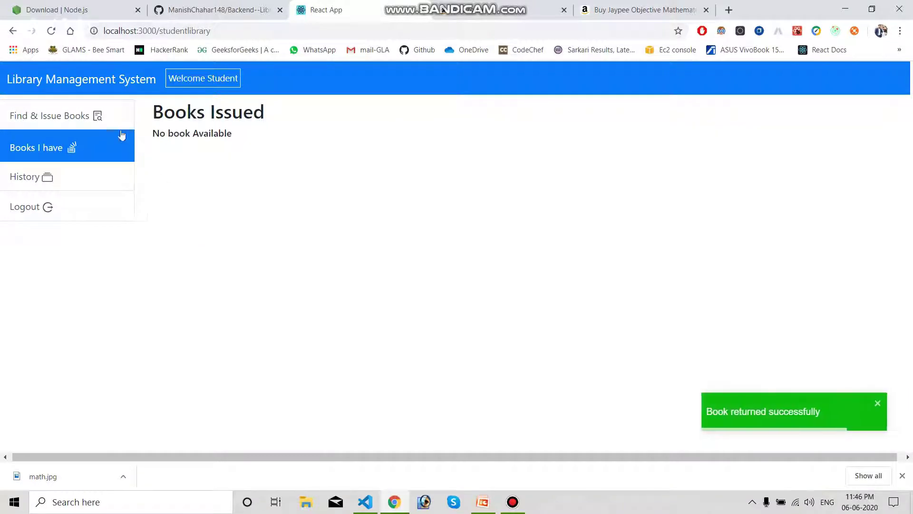
{"action": "left_click", "coordinate": [92, 116]}
{"action": "scroll", "coordinate": [179, 256], "scroll_direction": "down", "scroll_amount": 2}
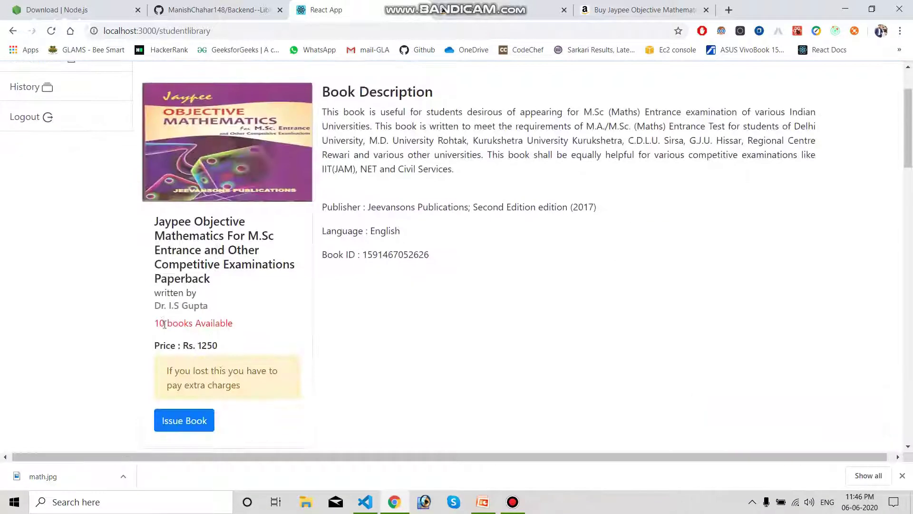
{"action": "scroll", "coordinate": [134, 248], "scroll_direction": "up", "scroll_amount": 2}
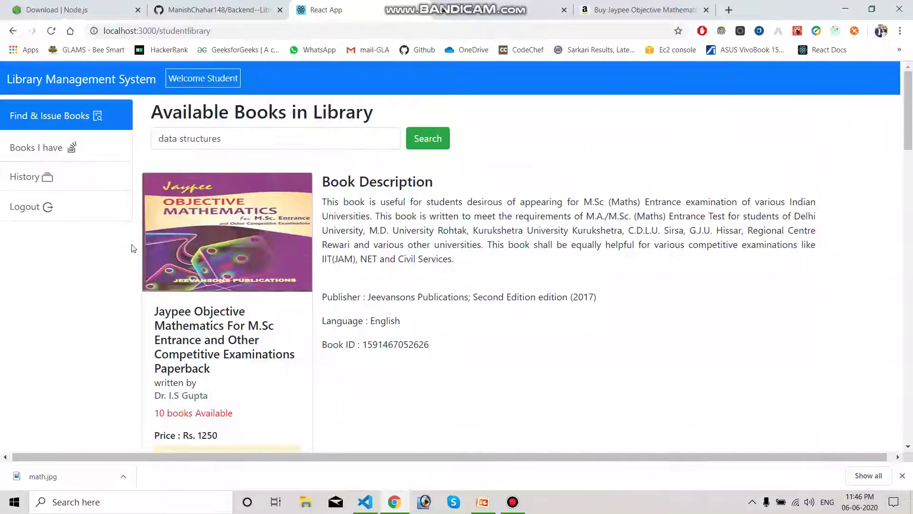
{"action": "left_click", "coordinate": [48, 177]}
Step: Highlight the 6/6/2020 return dates of the Jaypee copies in the Books Issued Logs
{"action": "scroll", "coordinate": [249, 229], "scroll_direction": "down", "scroll_amount": 1}
{"action": "scroll", "coordinate": [249, 229], "scroll_direction": "up", "scroll_amount": 1}
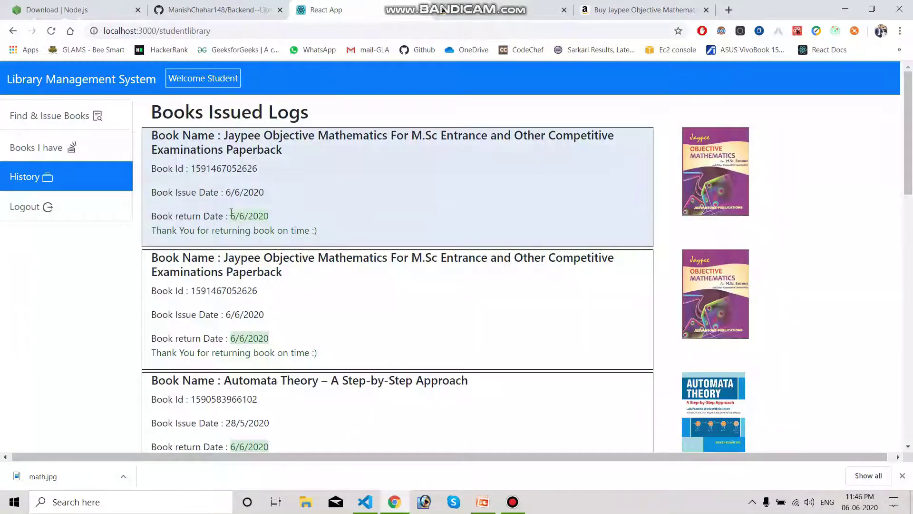
{"action": "left_click_drag", "start_coordinate": [231, 214], "coordinate": [274, 215]}
{"action": "left_click", "coordinate": [187, 231]}
{"action": "left_click_drag", "start_coordinate": [232, 216], "coordinate": [261, 215]}
{"action": "double_click", "coordinate": [205, 231]}
{"action": "scroll", "coordinate": [281, 252], "scroll_direction": "down", "scroll_amount": 3}
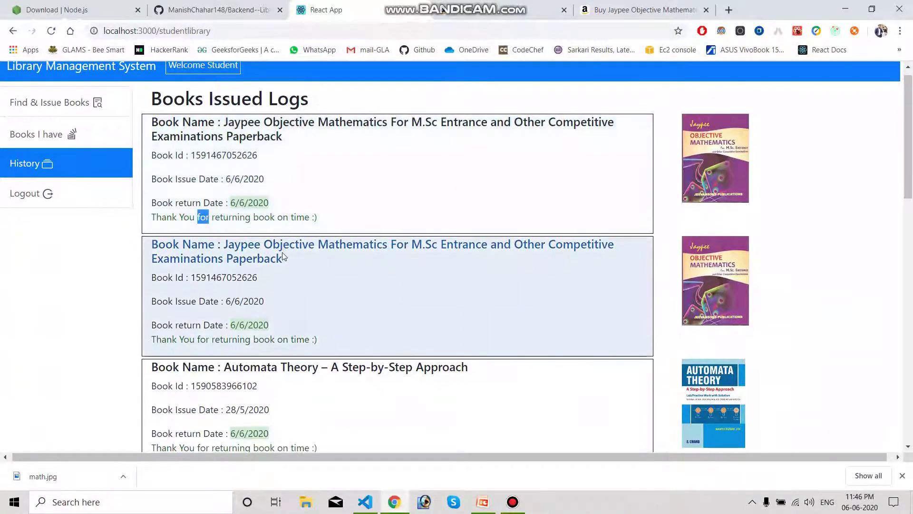
{"action": "scroll", "coordinate": [541, 330], "scroll_direction": "down", "scroll_amount": 3}
Step: Log out of the student account and open the admin's Book Issue Logs
{"action": "scroll", "coordinate": [540, 330], "scroll_direction": "up", "scroll_amount": 6}
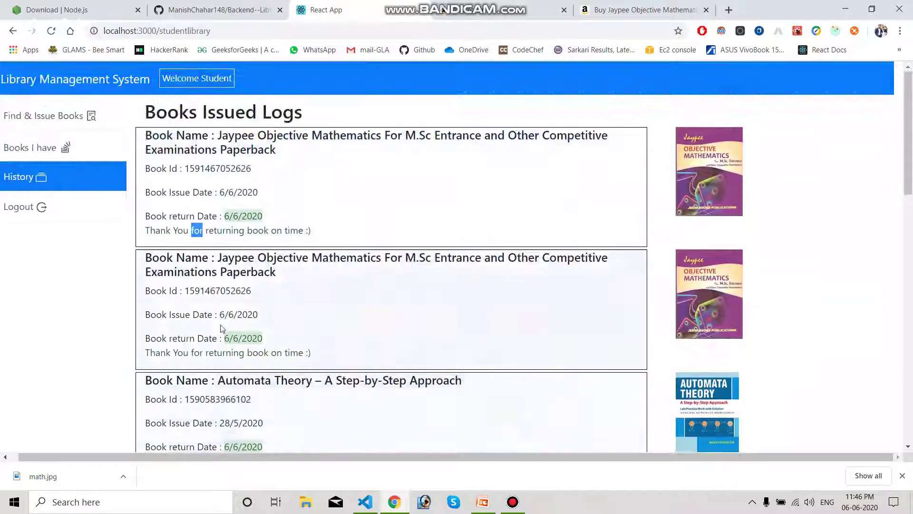
{"action": "left_click", "coordinate": [38, 207]}
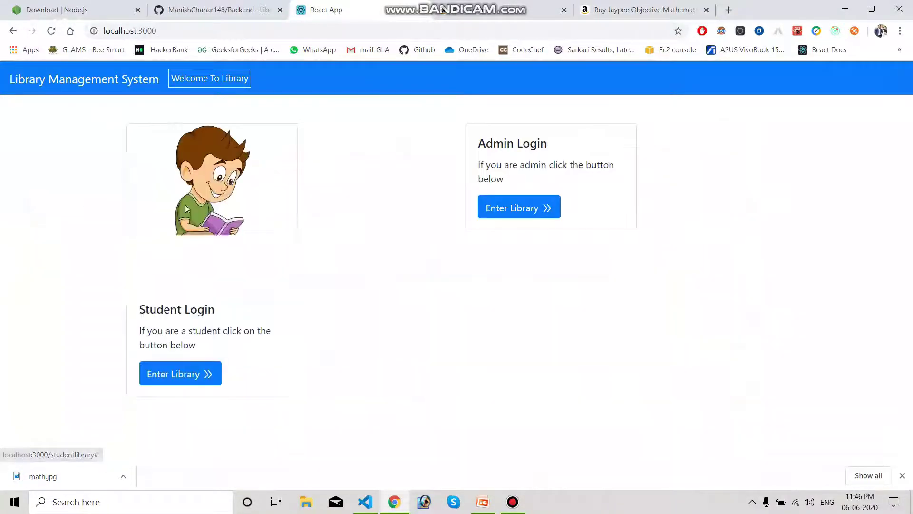
{"action": "left_click", "coordinate": [517, 385]}
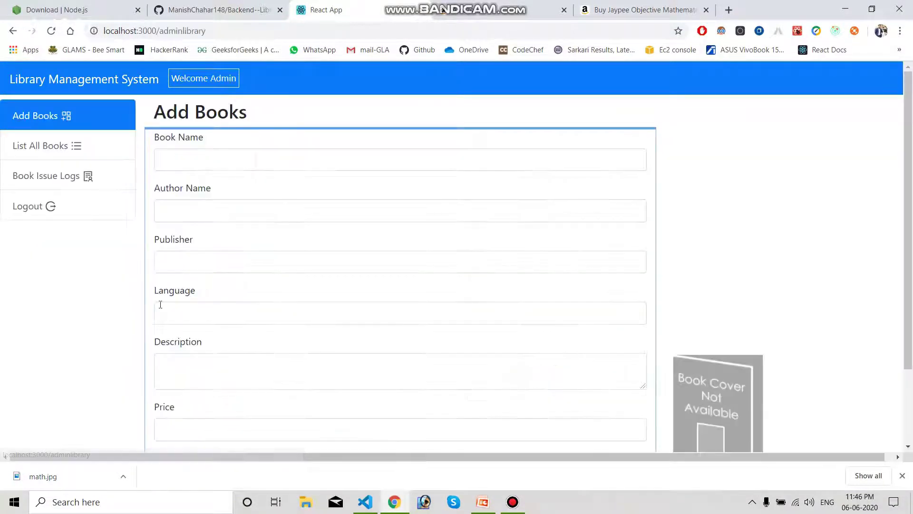
{"action": "left_click", "coordinate": [24, 183]}
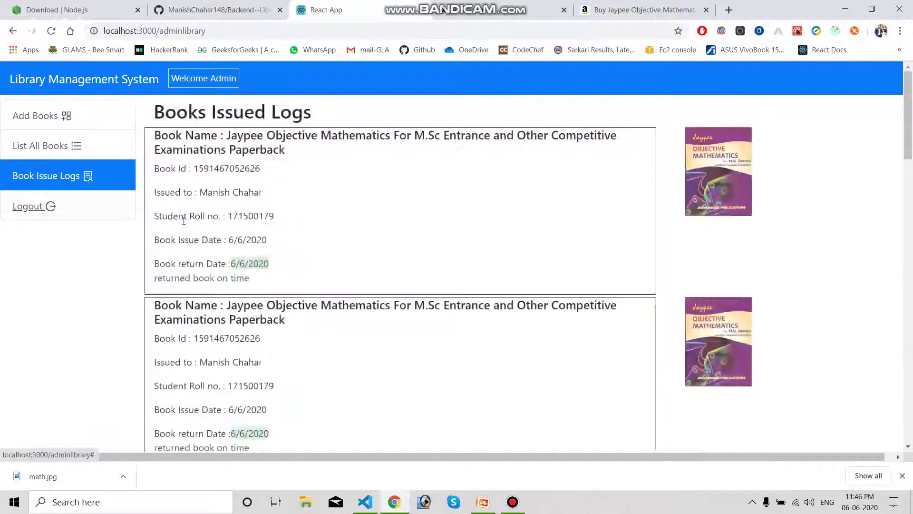
Step: Highlight the first log's Book Id, issued-to, issue date and return date details
{"action": "scroll", "coordinate": [237, 254], "scroll_direction": "down", "scroll_amount": 1}
{"action": "scroll", "coordinate": [237, 254], "scroll_direction": "down", "scroll_amount": 1}
{"action": "scroll", "coordinate": [246, 179], "scroll_direction": "up", "scroll_amount": 2}
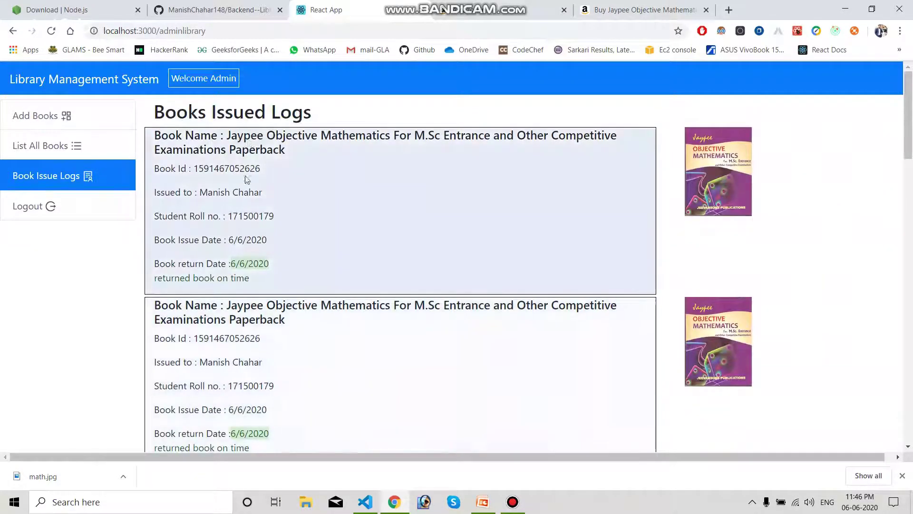
{"action": "double_click", "coordinate": [172, 168]}
{"action": "left_click", "coordinate": [196, 168]}
{"action": "left_click_drag", "start_coordinate": [175, 197], "coordinate": [224, 200]}
{"action": "left_click", "coordinate": [210, 201]}
{"action": "scroll", "coordinate": [226, 225], "scroll_direction": "down", "scroll_amount": 1}
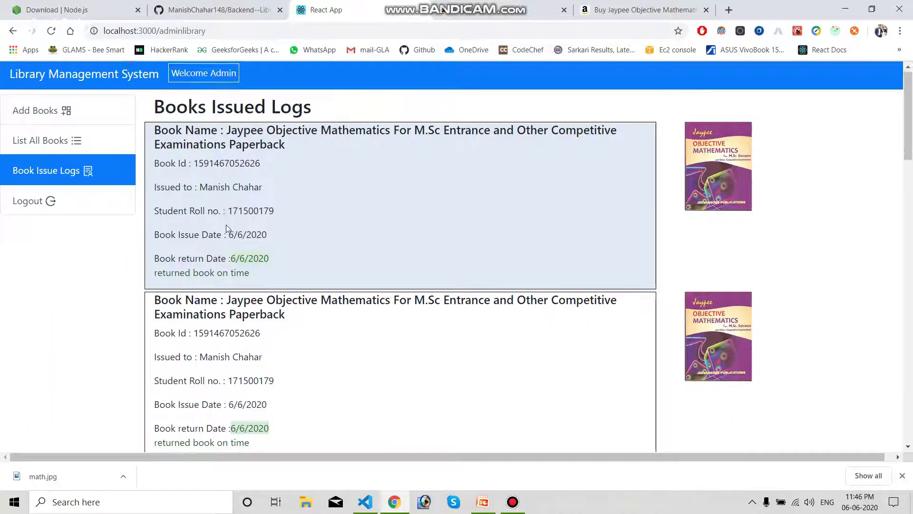
{"action": "scroll", "coordinate": [227, 224], "scroll_direction": "down", "scroll_amount": 1}
{"action": "double_click", "coordinate": [184, 164]}
{"action": "left_click_drag", "start_coordinate": [233, 190], "coordinate": [240, 202]}
{"action": "double_click", "coordinate": [241, 214]}
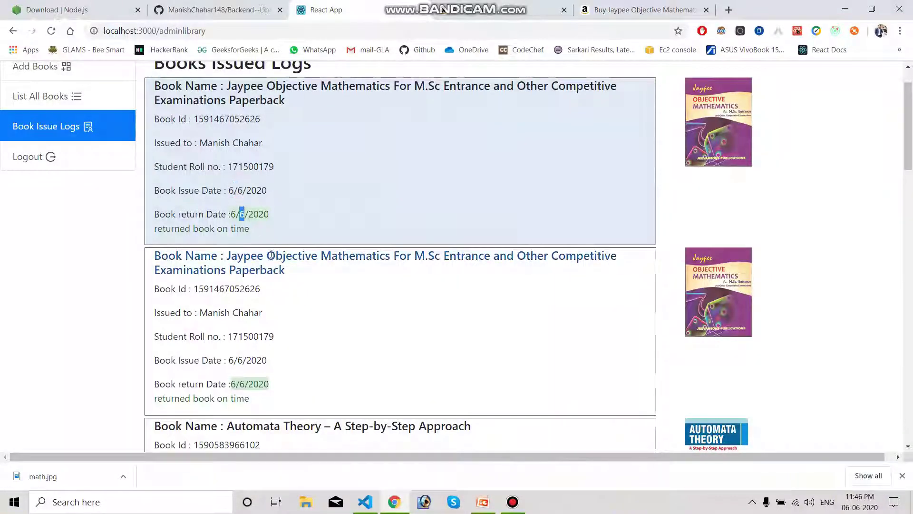
{"action": "scroll", "coordinate": [241, 214], "scroll_direction": "down", "scroll_amount": 1}
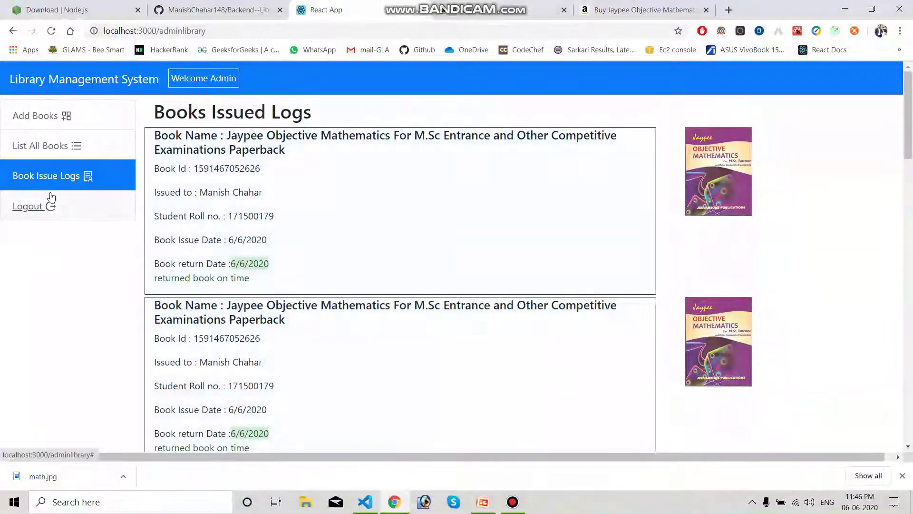
Step: Log out of admin, minimise and restore Chrome, and switch to the Amazon math book results
{"action": "left_click", "coordinate": [50, 204]}
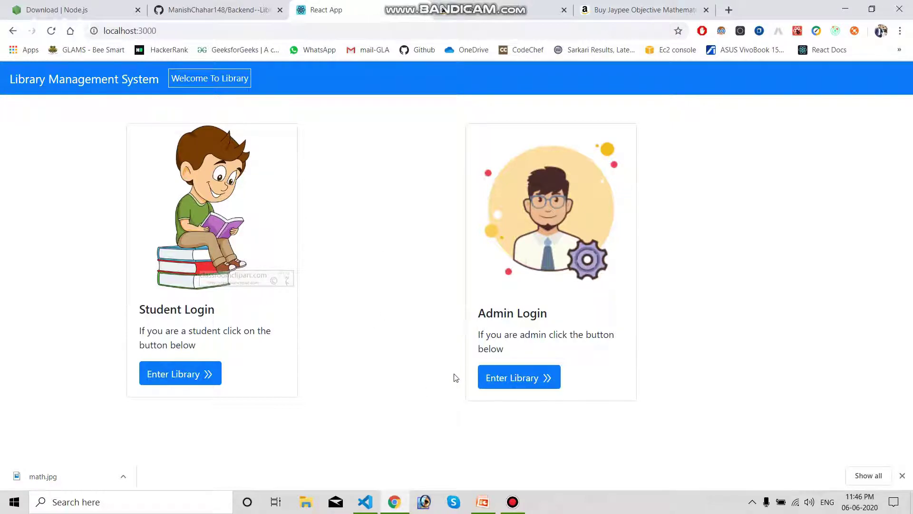
{"action": "key", "text": "super+d"}
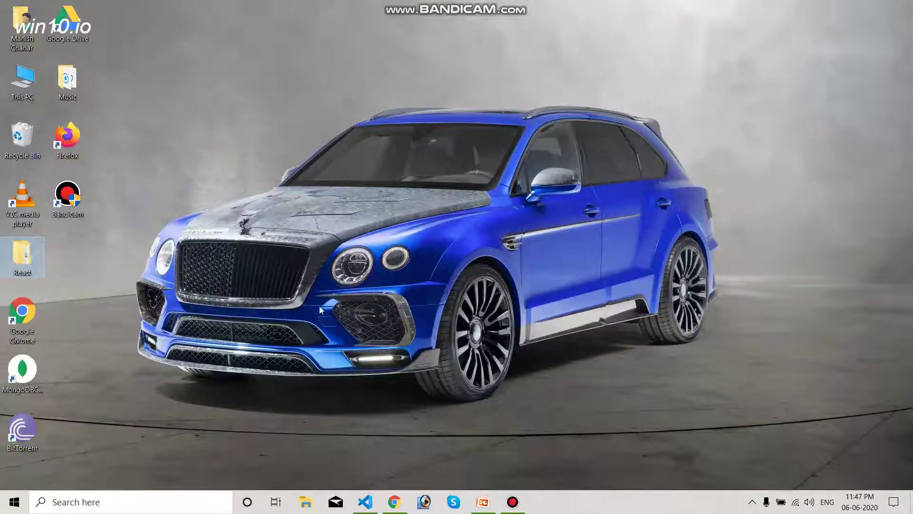
{"action": "left_click", "coordinate": [395, 499]}
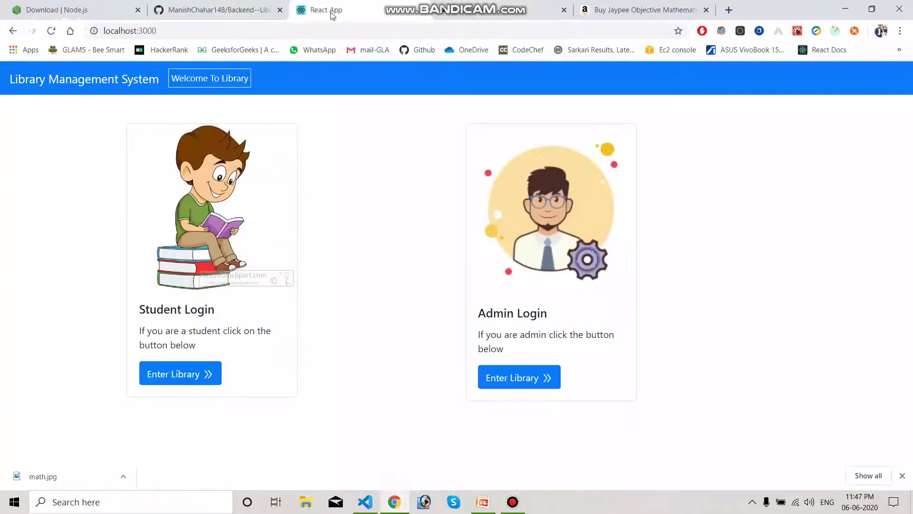
{"action": "left_click", "coordinate": [430, 7]}
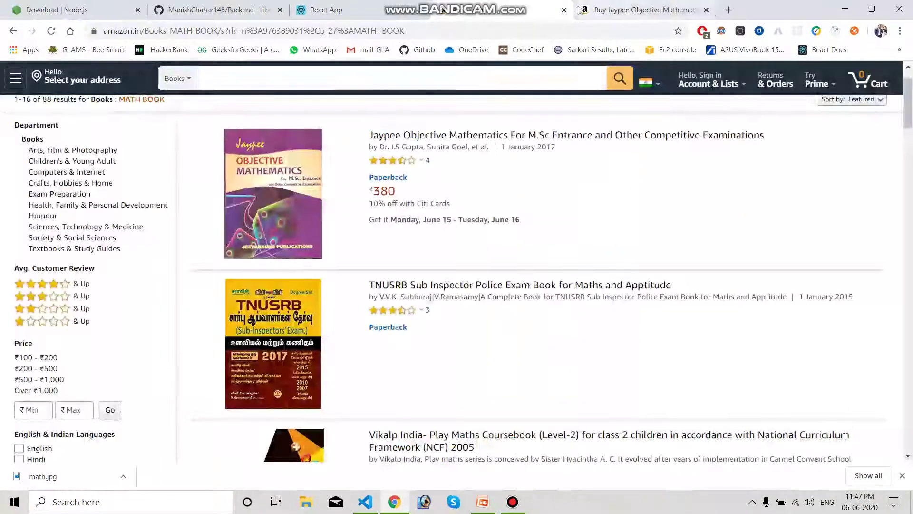
Step: Load mongodb.com in place of the Amazon results
{"action": "left_click", "coordinate": [531, 28]}
{"action": "type", "text": "mongodb.com"}
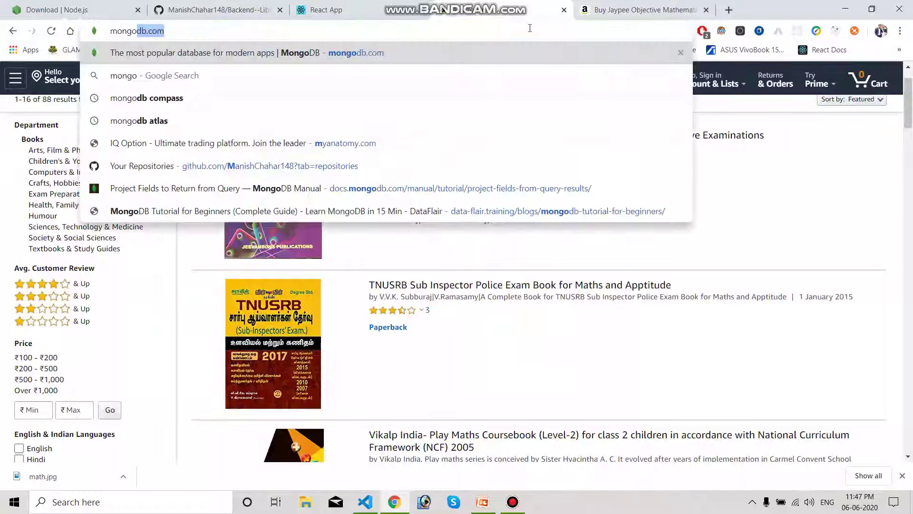
{"action": "key", "text": "Return"}
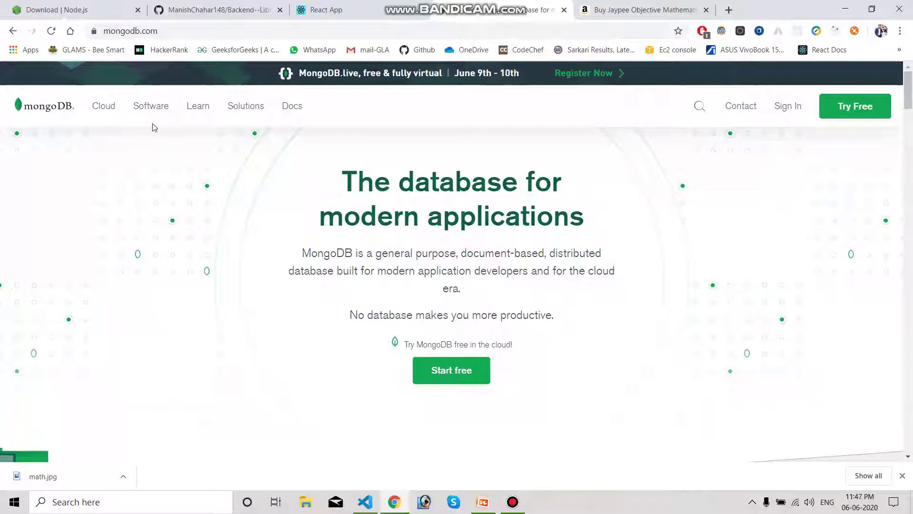
Step: Open the Community Server download page from the Software menu
{"action": "mouse_move", "coordinate": [156, 106]}
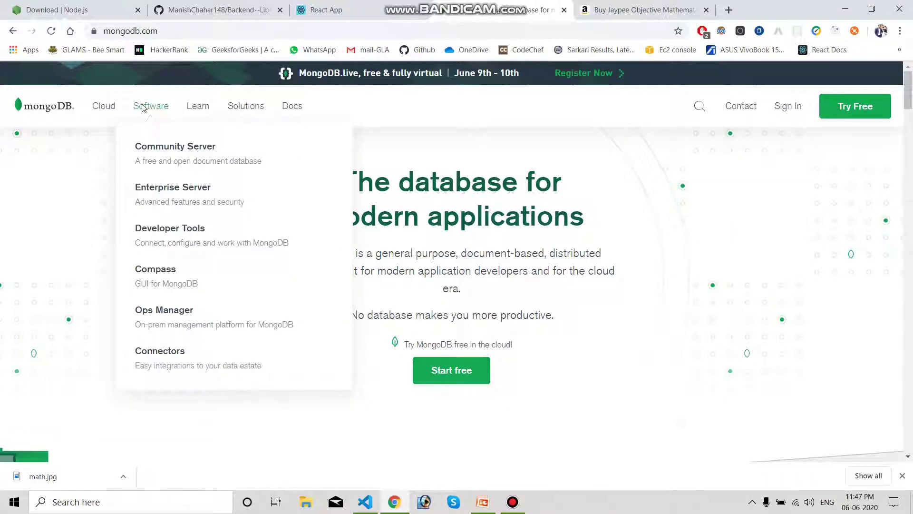
{"action": "left_click", "coordinate": [167, 147]}
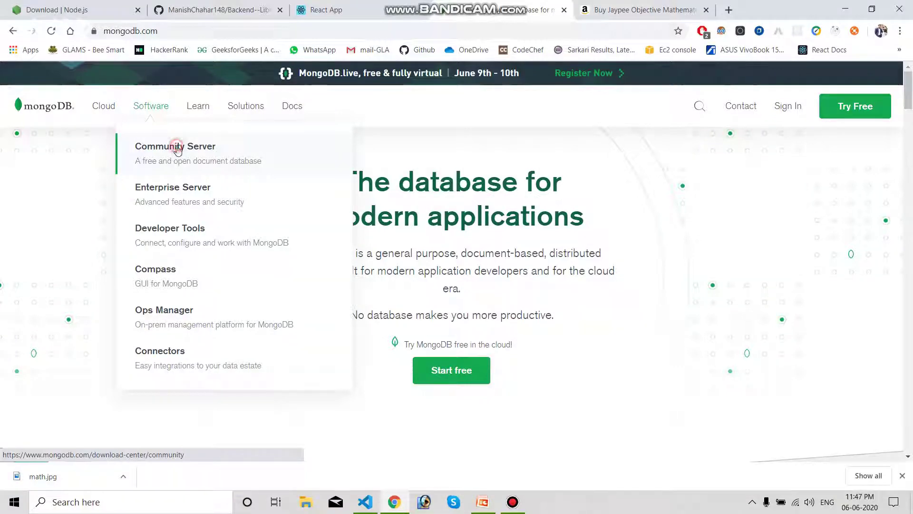
{"action": "mouse_move", "coordinate": [191, 108]}
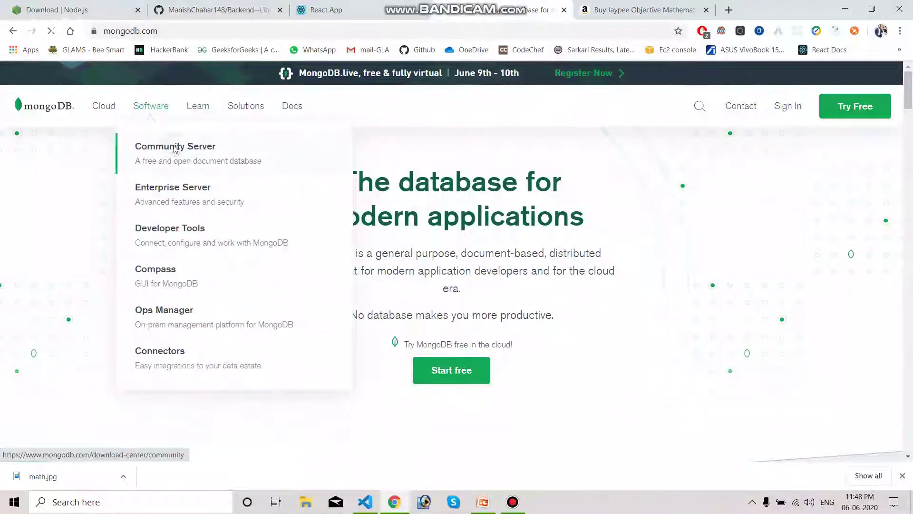
{"action": "left_click", "coordinate": [175, 149]}
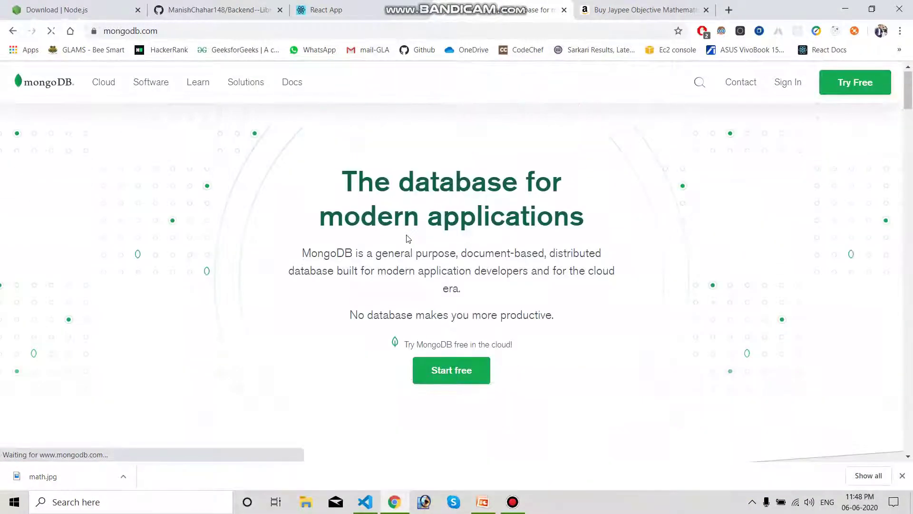
Step: Keep the Community Server version at 4.2.7 (current release)
{"action": "scroll", "coordinate": [406, 239], "scroll_direction": "down", "scroll_amount": 5}
{"action": "scroll", "coordinate": [407, 239], "scroll_direction": "up", "scroll_amount": 5}
{"action": "scroll", "coordinate": [407, 238], "scroll_direction": "down", "scroll_amount": 6}
{"action": "scroll", "coordinate": [407, 239], "scroll_direction": "up", "scroll_amount": 6}
{"action": "scroll", "coordinate": [407, 235], "scroll_direction": "down", "scroll_amount": 3}
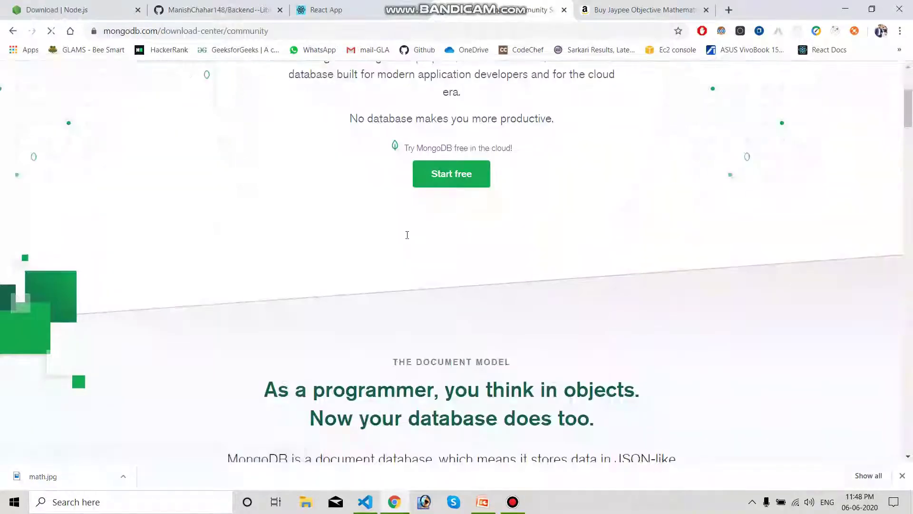
{"action": "scroll", "coordinate": [407, 234], "scroll_direction": "up", "scroll_amount": 4}
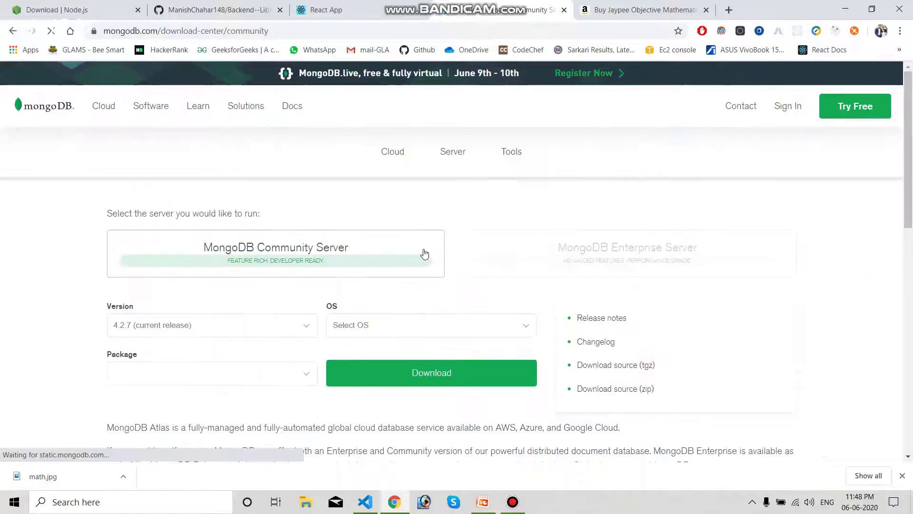
{"action": "scroll", "coordinate": [310, 265], "scroll_direction": "down", "scroll_amount": 2}
{"action": "left_click", "coordinate": [362, 213]}
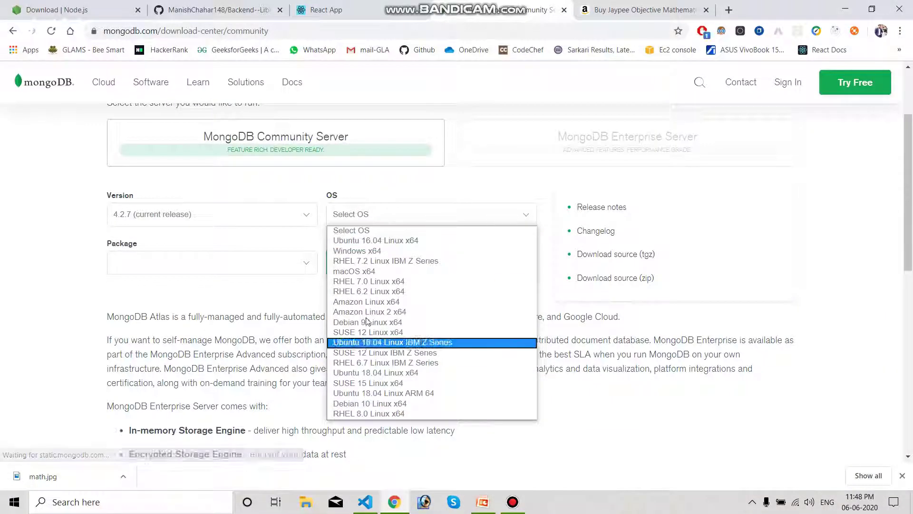
{"action": "left_click", "coordinate": [214, 255]}
{"action": "left_click", "coordinate": [196, 217]}
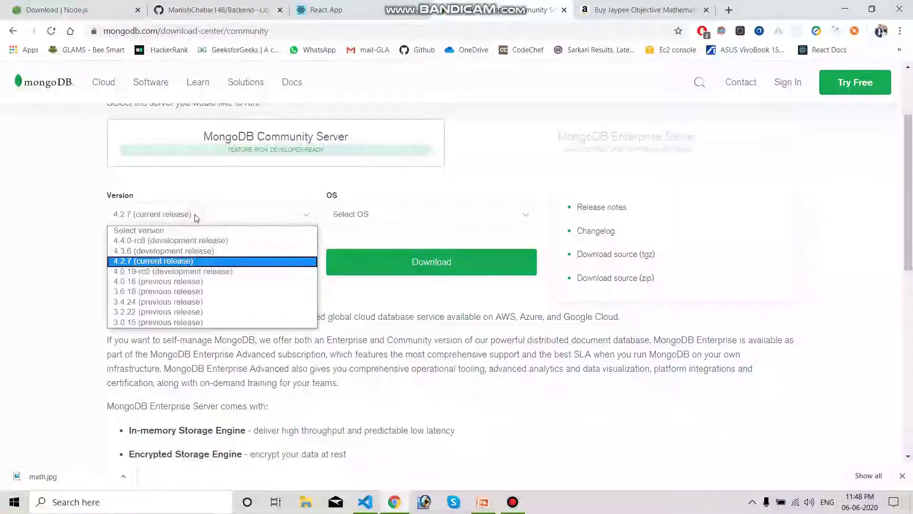
{"action": "left_click", "coordinate": [197, 216]}
{"action": "left_click", "coordinate": [197, 216]}
{"action": "left_click", "coordinate": [180, 216]}
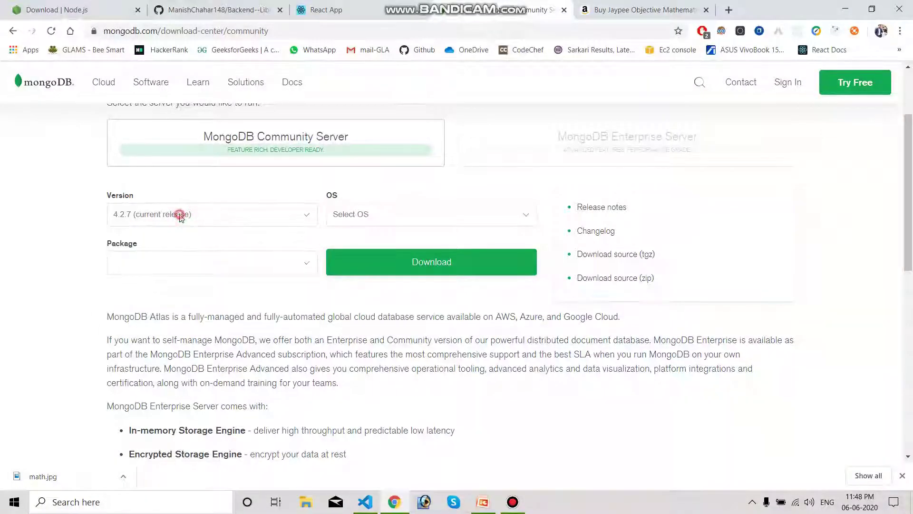
{"action": "left_click", "coordinate": [149, 218]}
{"action": "left_click", "coordinate": [150, 215]}
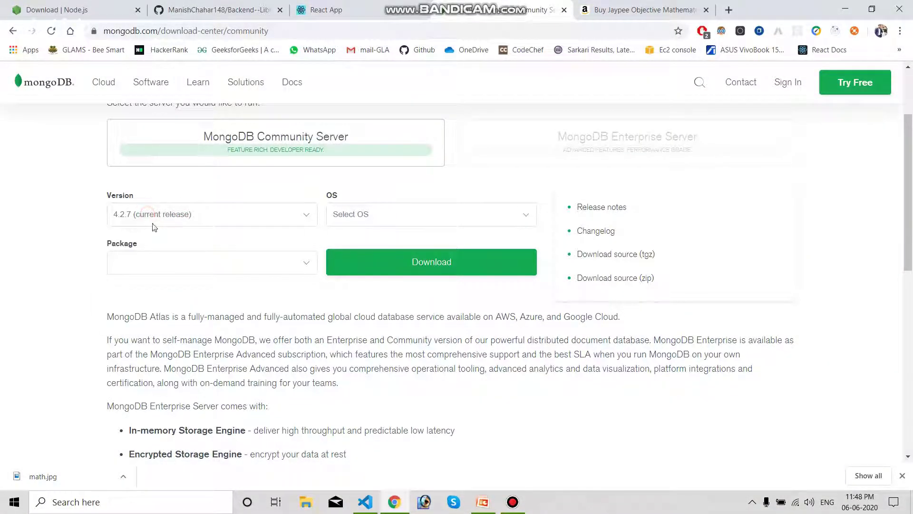
Step: Set the operating system to Windows x64 and the package to ZIP
{"action": "left_click", "coordinate": [165, 260]}
{"action": "left_click", "coordinate": [164, 261]}
{"action": "left_click", "coordinate": [371, 221]}
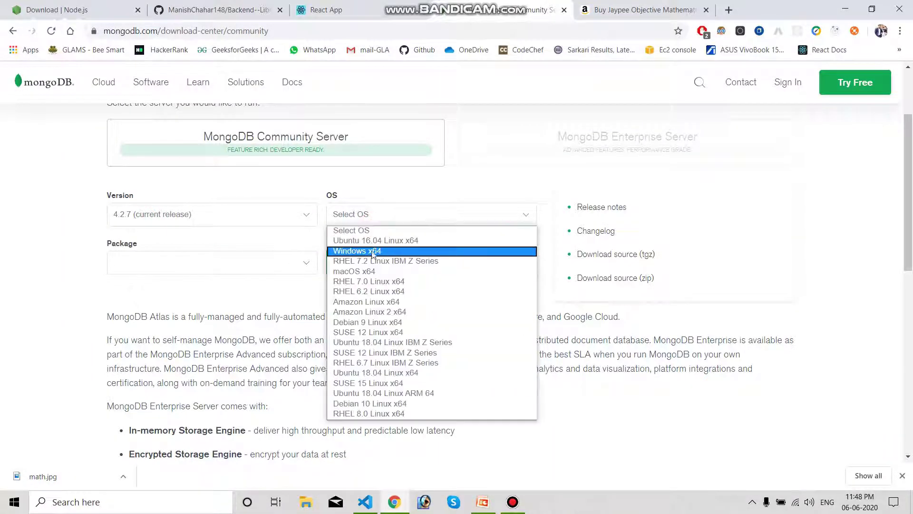
{"action": "left_click", "coordinate": [360, 250]}
{"action": "left_click", "coordinate": [243, 269]}
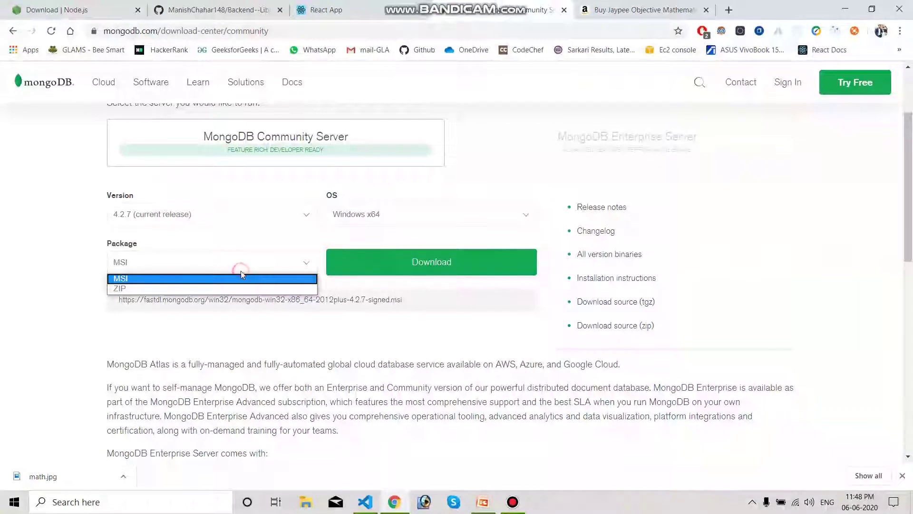
{"action": "left_click", "coordinate": [217, 289]}
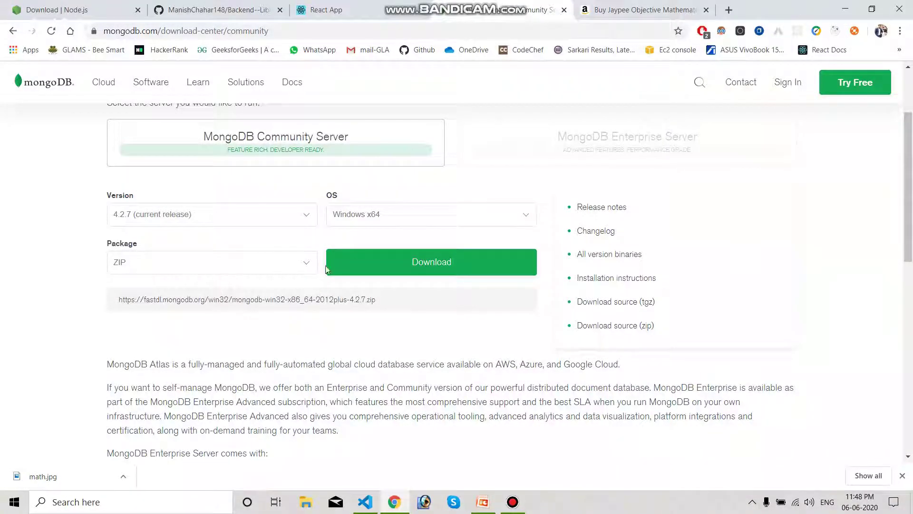
Step: Close the MongoDB Community Server download page
{"action": "scroll", "coordinate": [409, 249], "scroll_direction": "down", "scroll_amount": 1}
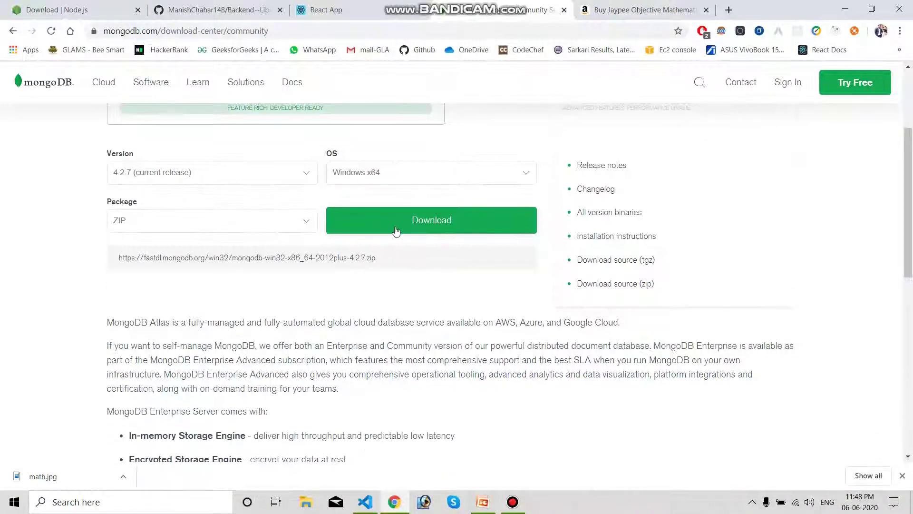
{"action": "scroll", "coordinate": [414, 255], "scroll_direction": "up", "scroll_amount": 3}
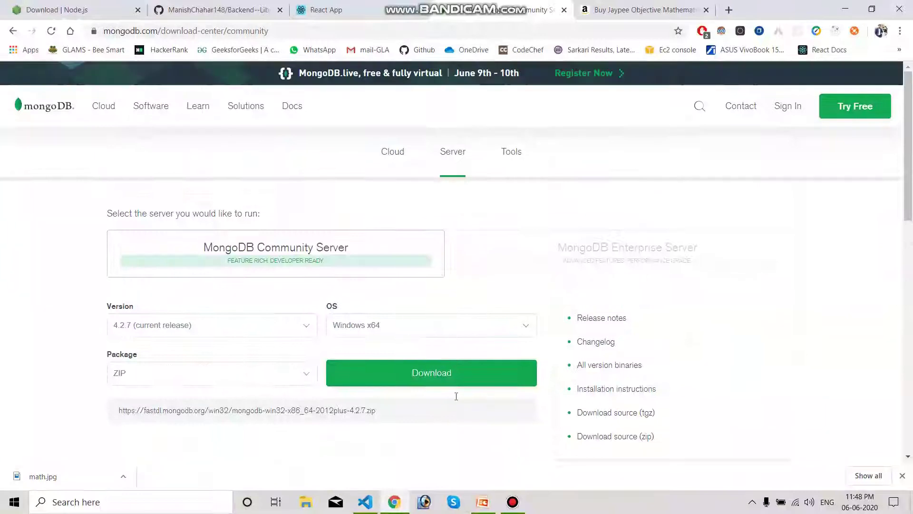
{"action": "scroll", "coordinate": [400, 301], "scroll_direction": "down", "scroll_amount": 2}
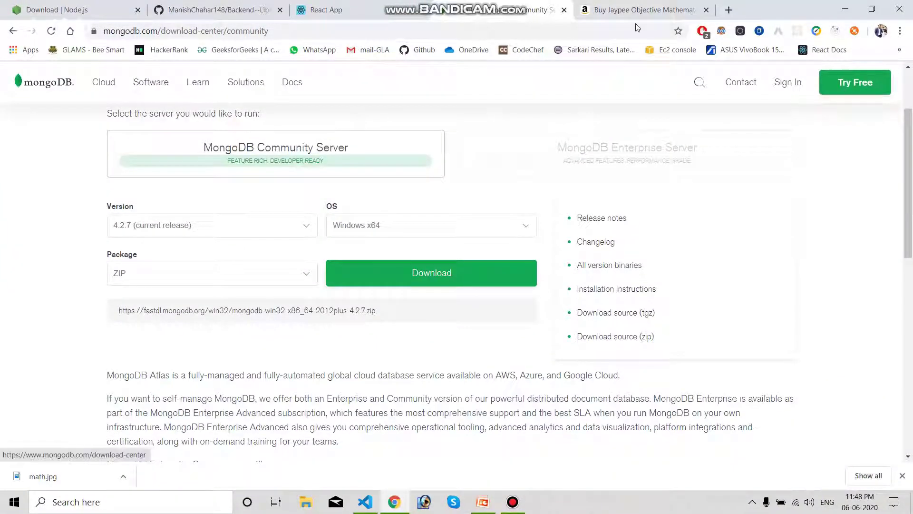
{"action": "left_click", "coordinate": [564, 10]}
Step: Reveal the desktop and launch Task Manager from the taskbar menu
{"action": "key", "text": "super+d"}
{"action": "right_click", "coordinate": [413, 80]}
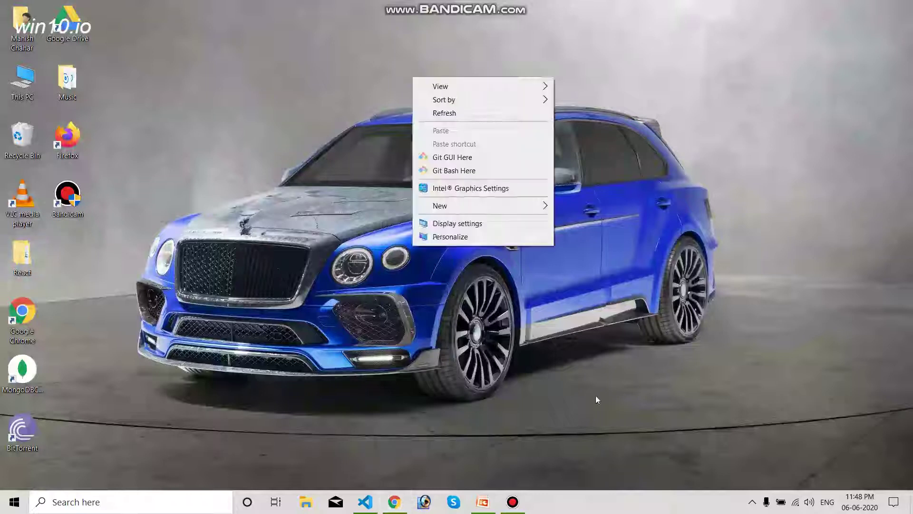
{"action": "right_click", "coordinate": [590, 505]}
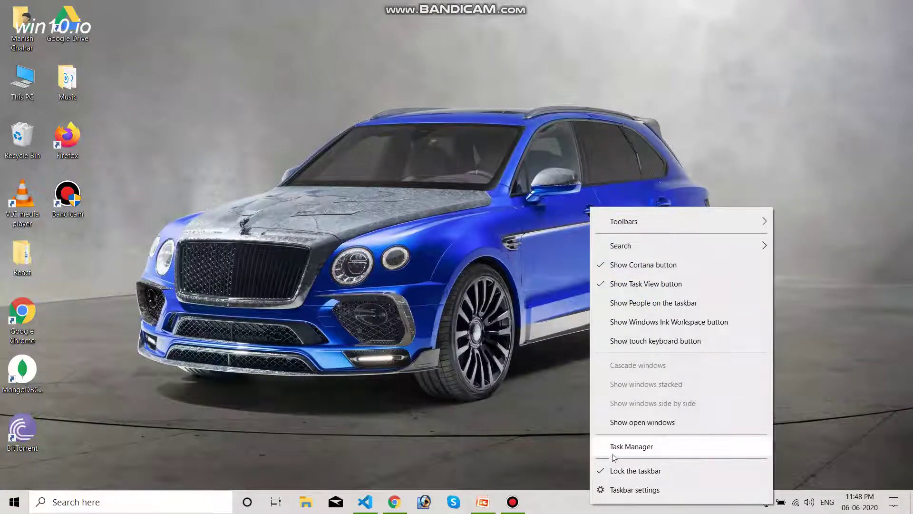
{"action": "left_click", "coordinate": [613, 448]}
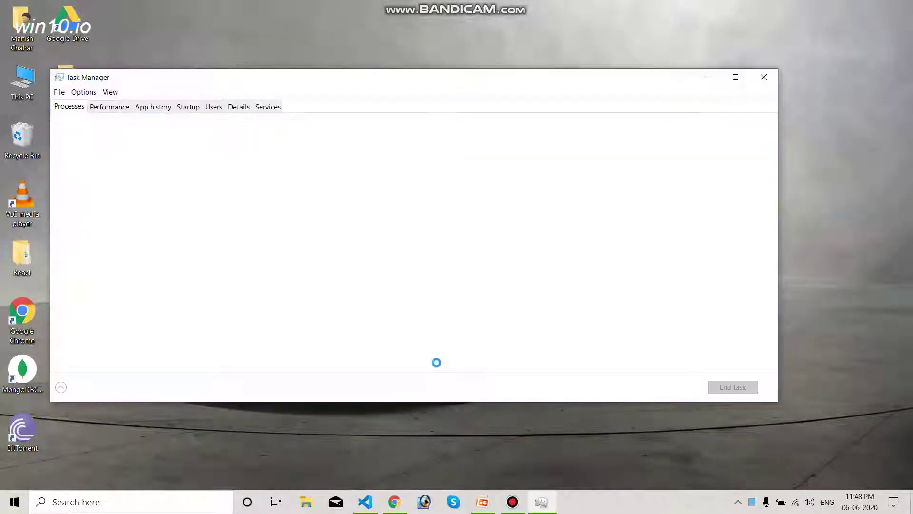
Step: Scroll through the Processes list to review CPU, memory and disk usage
{"action": "scroll", "coordinate": [184, 312], "scroll_direction": "down", "scroll_amount": 6}
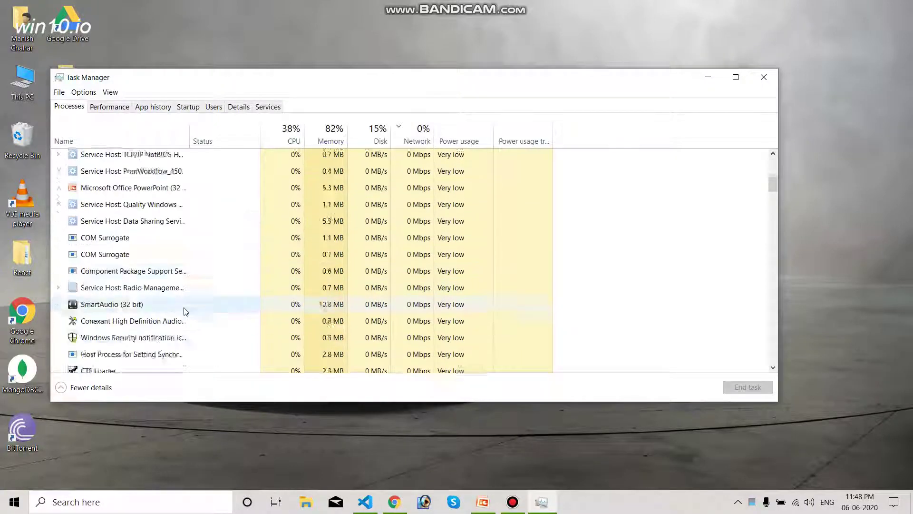
{"action": "scroll", "coordinate": [185, 312], "scroll_direction": "down", "scroll_amount": 12}
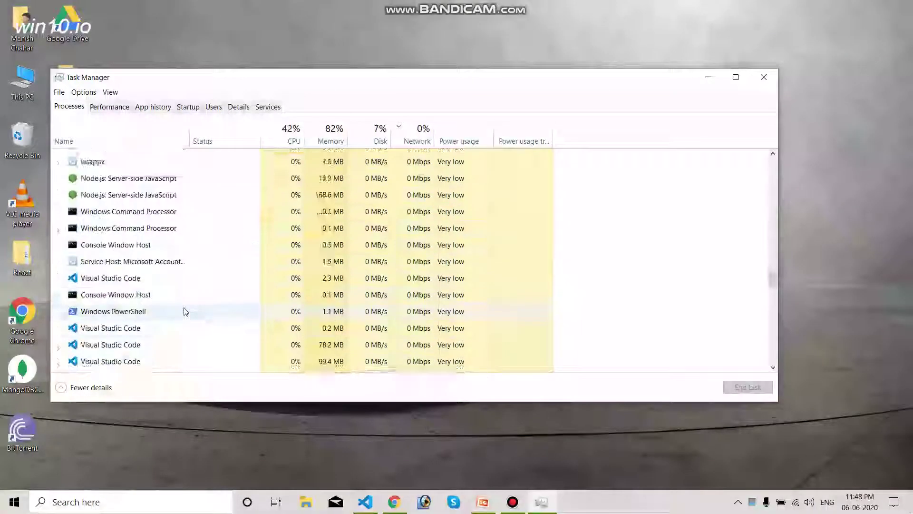
{"action": "scroll", "coordinate": [186, 311], "scroll_direction": "up", "scroll_amount": 1}
{"action": "scroll", "coordinate": [186, 311], "scroll_direction": "up", "scroll_amount": 2}
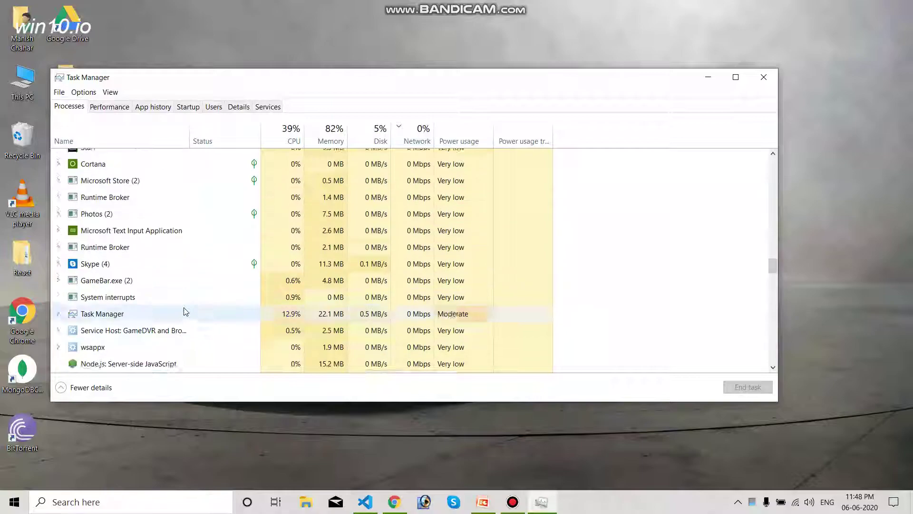